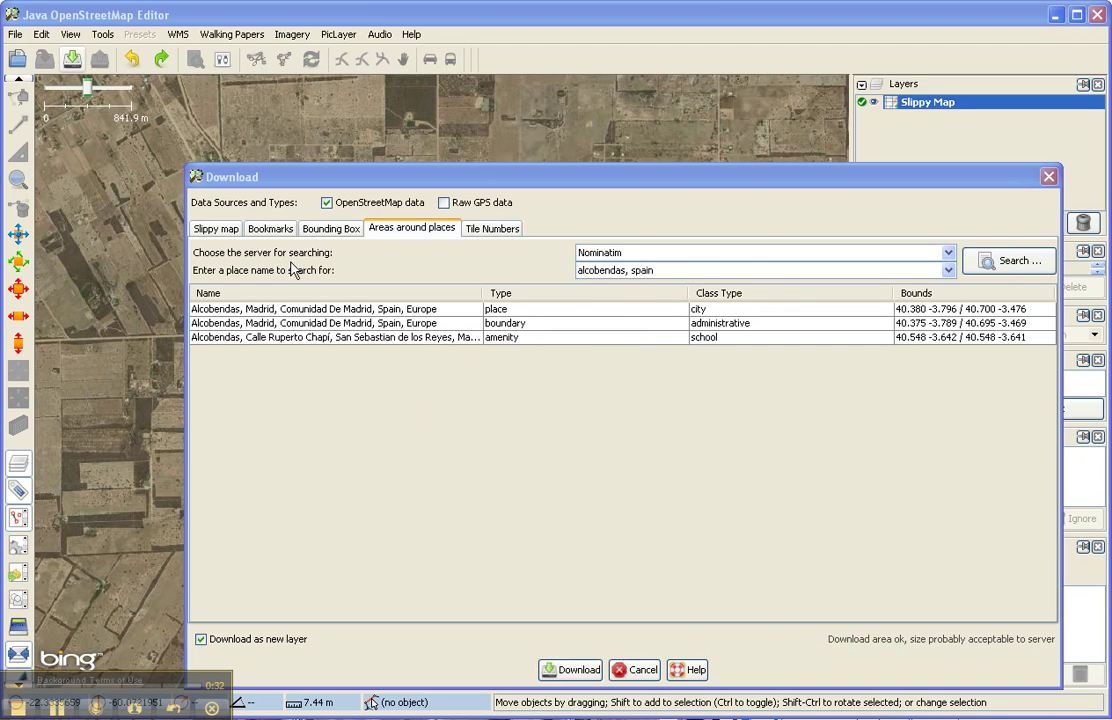
Mark an area of Alcobendas on the Slippy map and download its OpenStreetMap data.
{"action": "left_click", "coordinate": [216, 229]}
{"action": "left_click_drag", "start_coordinate": [567, 505], "coordinate": [560, 385]}
{"action": "left_click_drag", "start_coordinate": [354, 243], "coordinate": [940, 628]}
{"action": "left_click", "coordinate": [572, 670]}
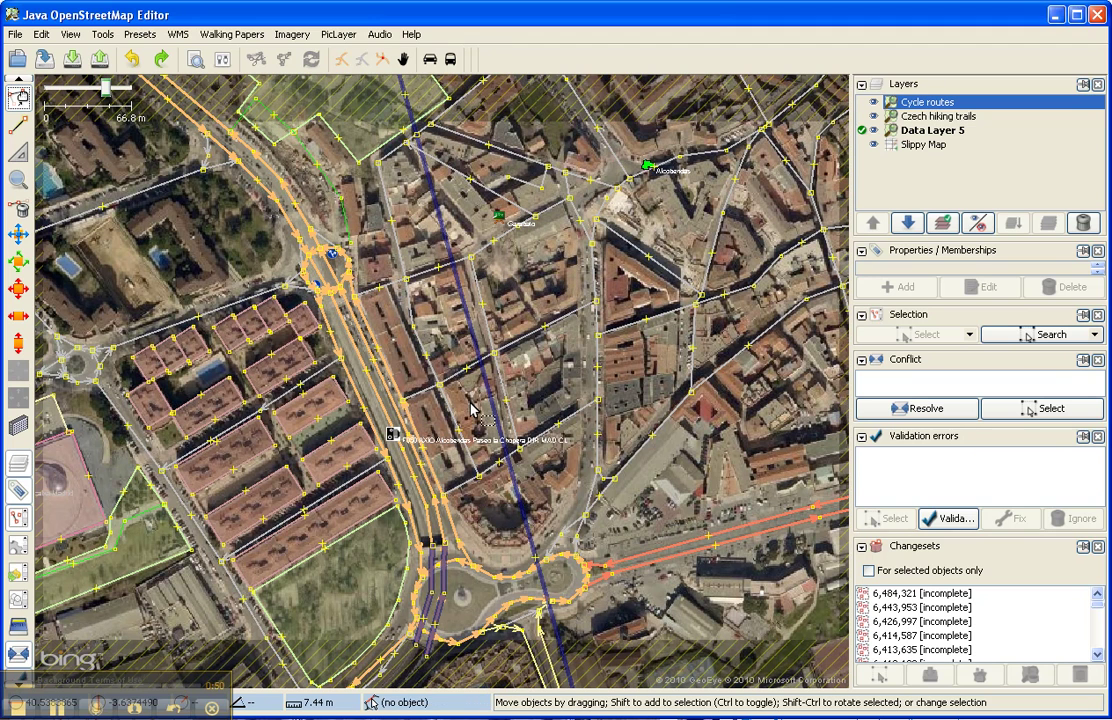
Zoom in and pan to centre the long building block beside Avenida de la Chopera.
{"action": "scroll", "coordinate": [470, 414], "scroll_direction": "up", "scroll_amount": 1}
{"action": "scroll", "coordinate": [465, 418], "scroll_direction": "up", "scroll_amount": 4}
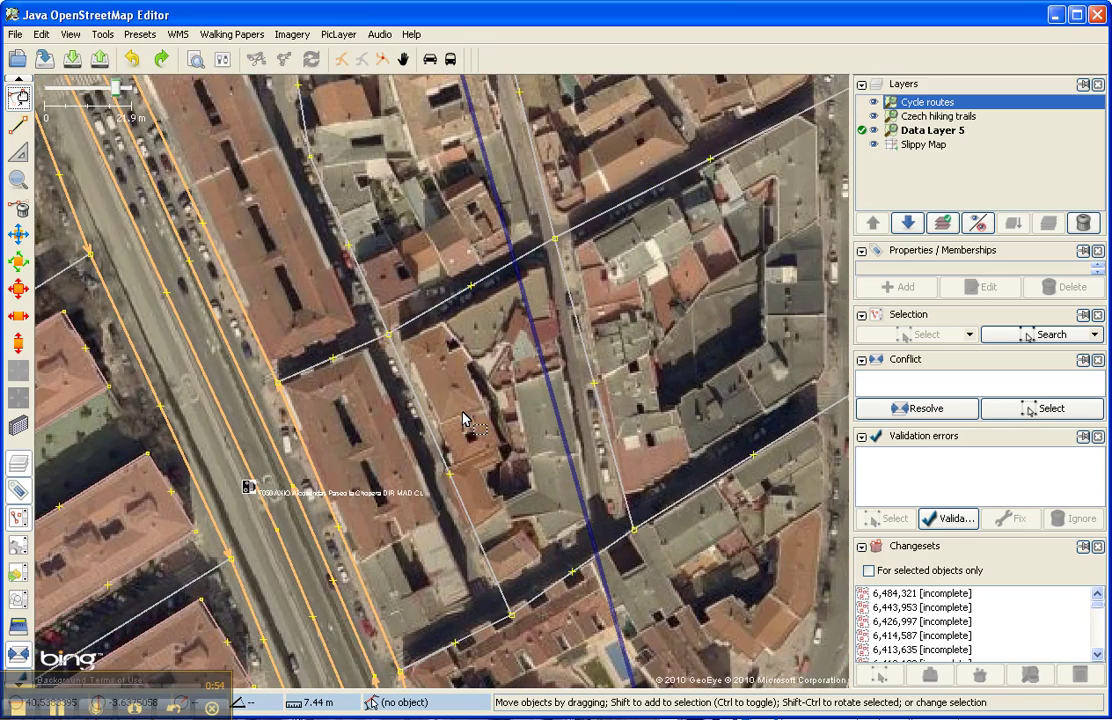
{"action": "scroll", "coordinate": [465, 420], "scroll_direction": "up", "scroll_amount": 1}
{"action": "left_click_drag", "start_coordinate": [373, 481], "coordinate": [555, 300]}
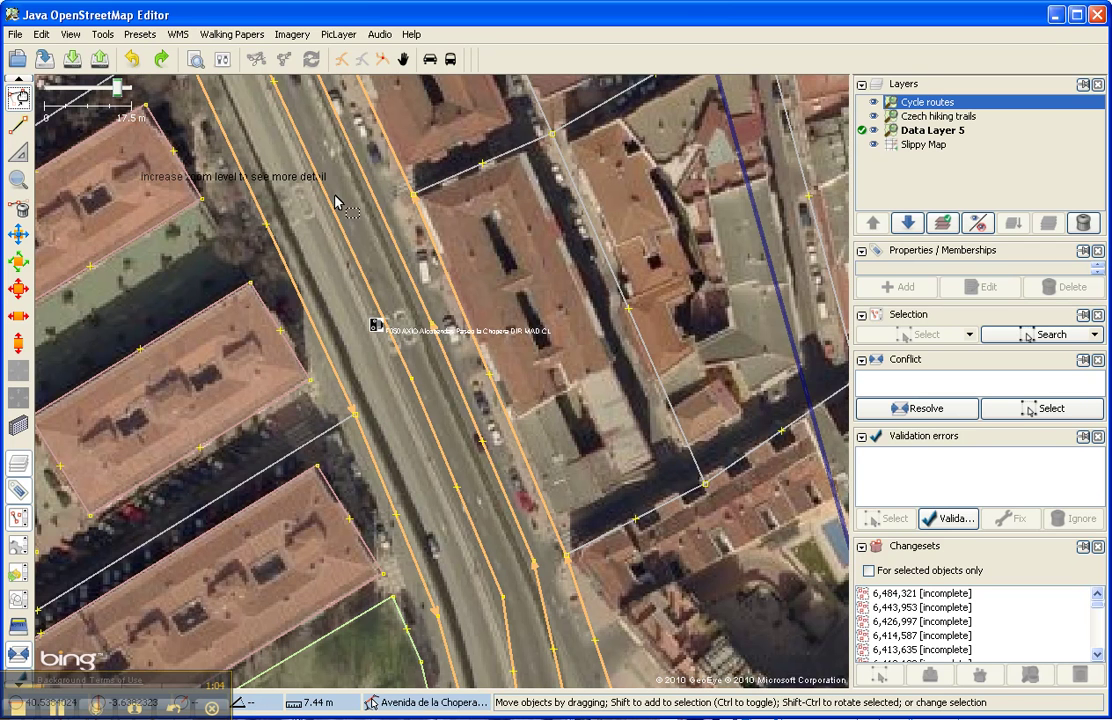
Draw a rectangular building outline from the long block's top end to its bottom end.
{"action": "left_click", "coordinate": [18, 425]}
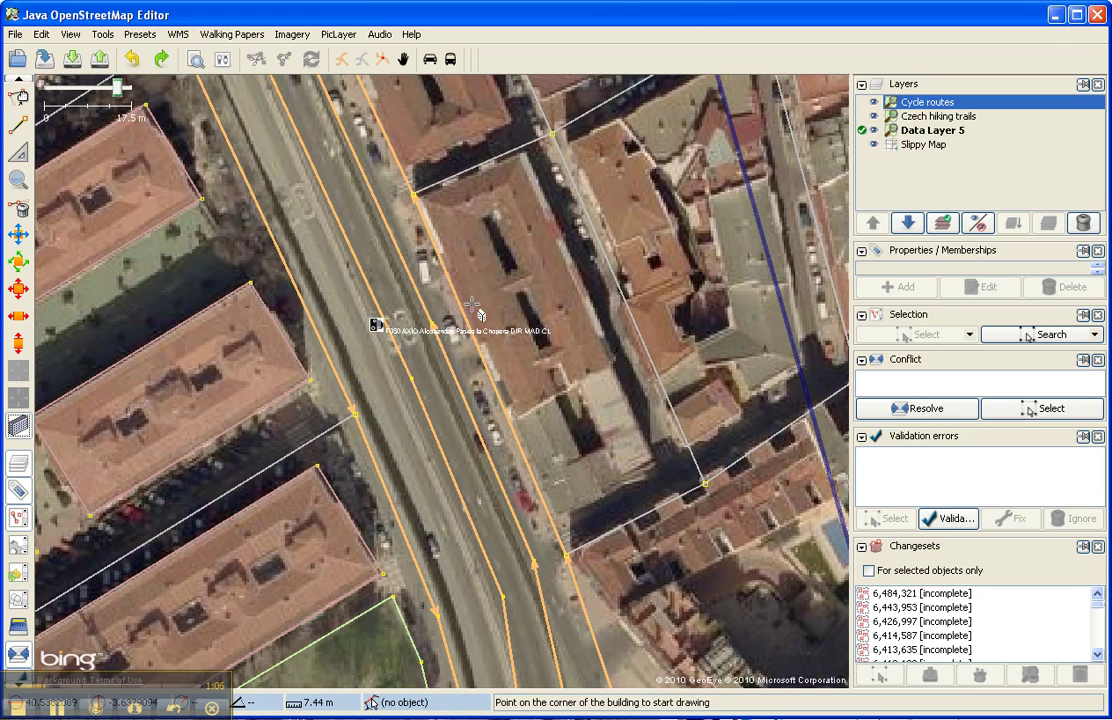
{"action": "left_click", "coordinate": [522, 155]}
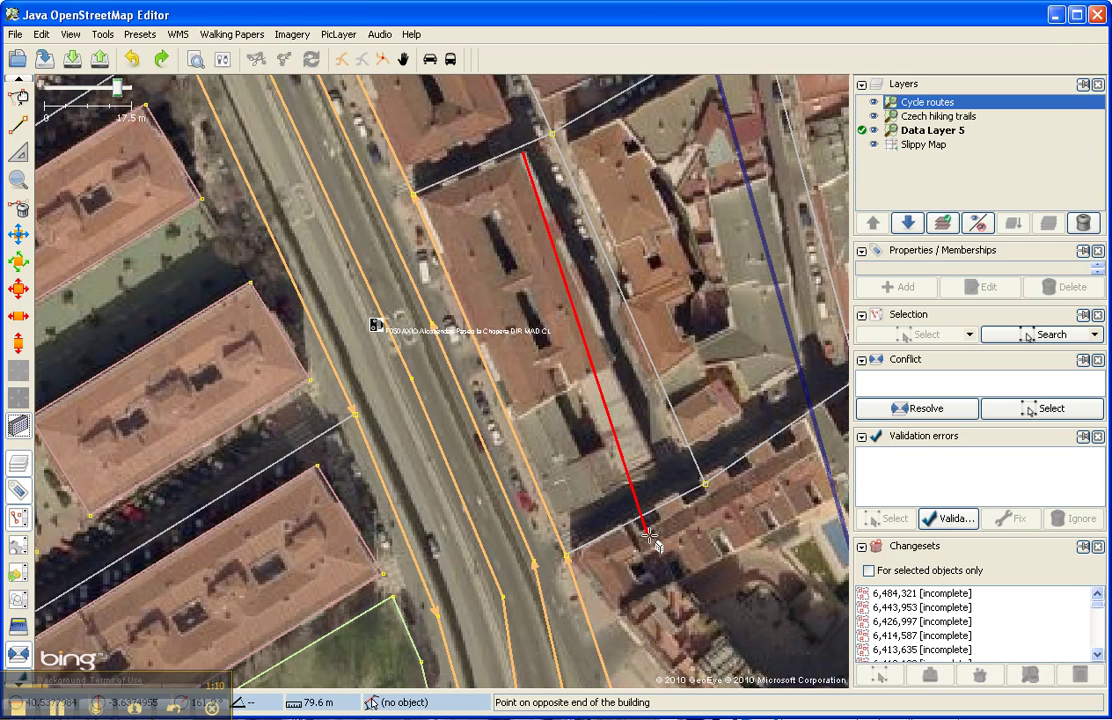
{"action": "left_click", "coordinate": [656, 465]}
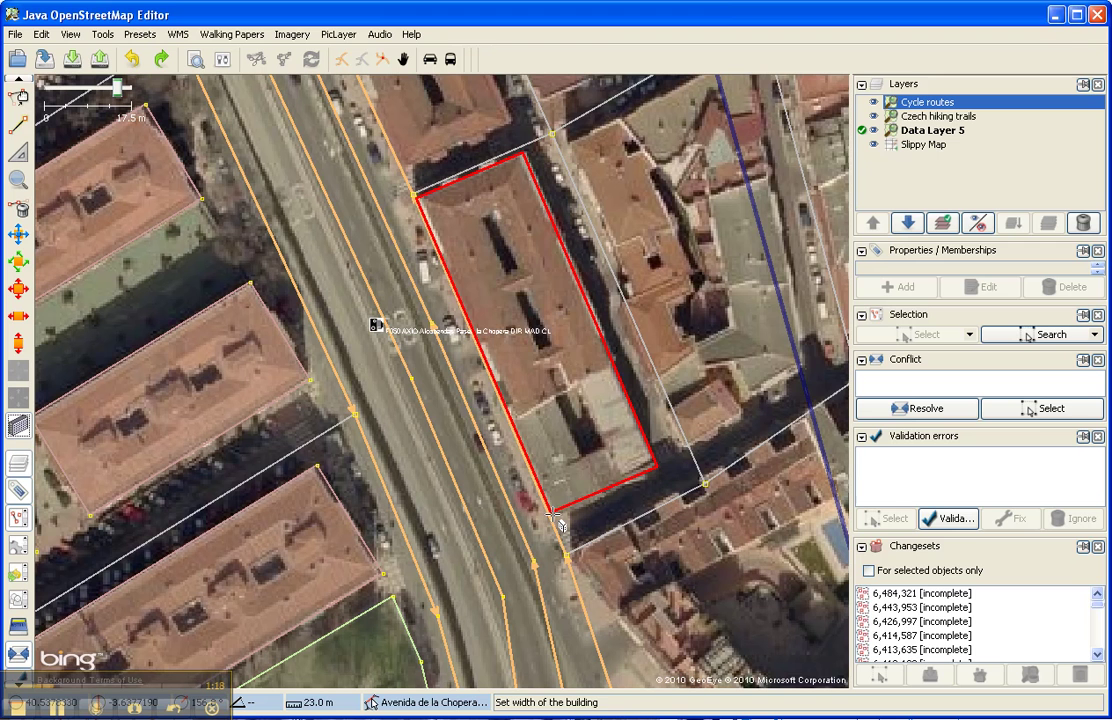
{"action": "left_click", "coordinate": [552, 512]}
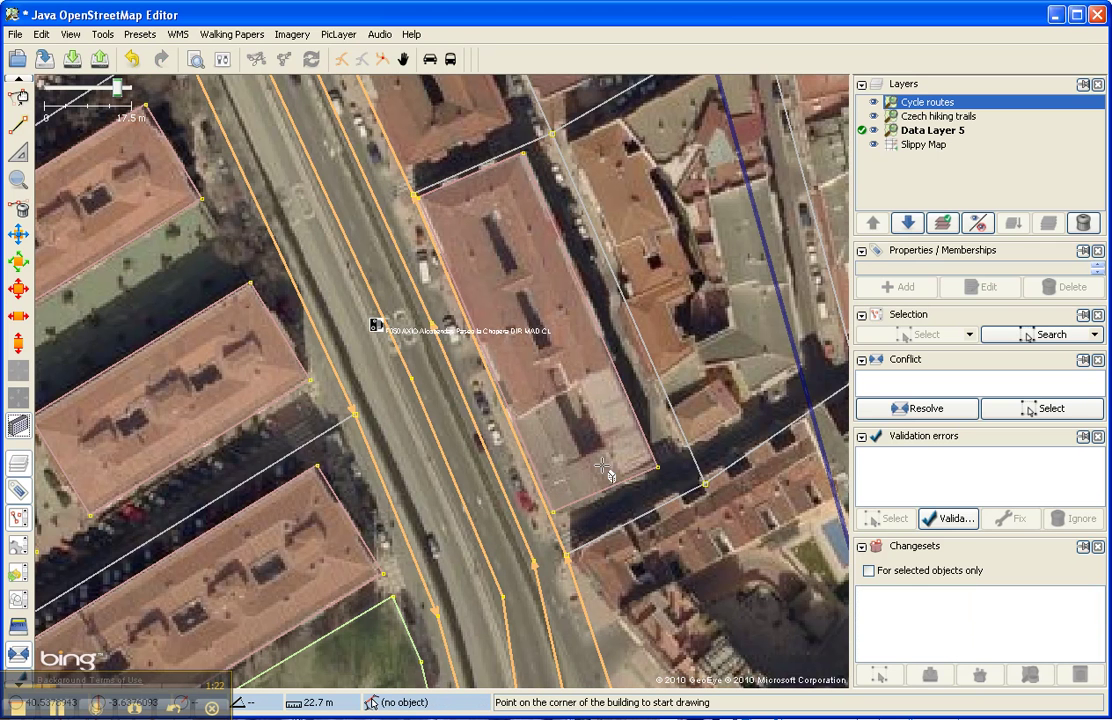
Draw three narrow rectangles over the roof's dark courtyards, then return to Select mode.
{"action": "left_click", "coordinate": [494, 213]}
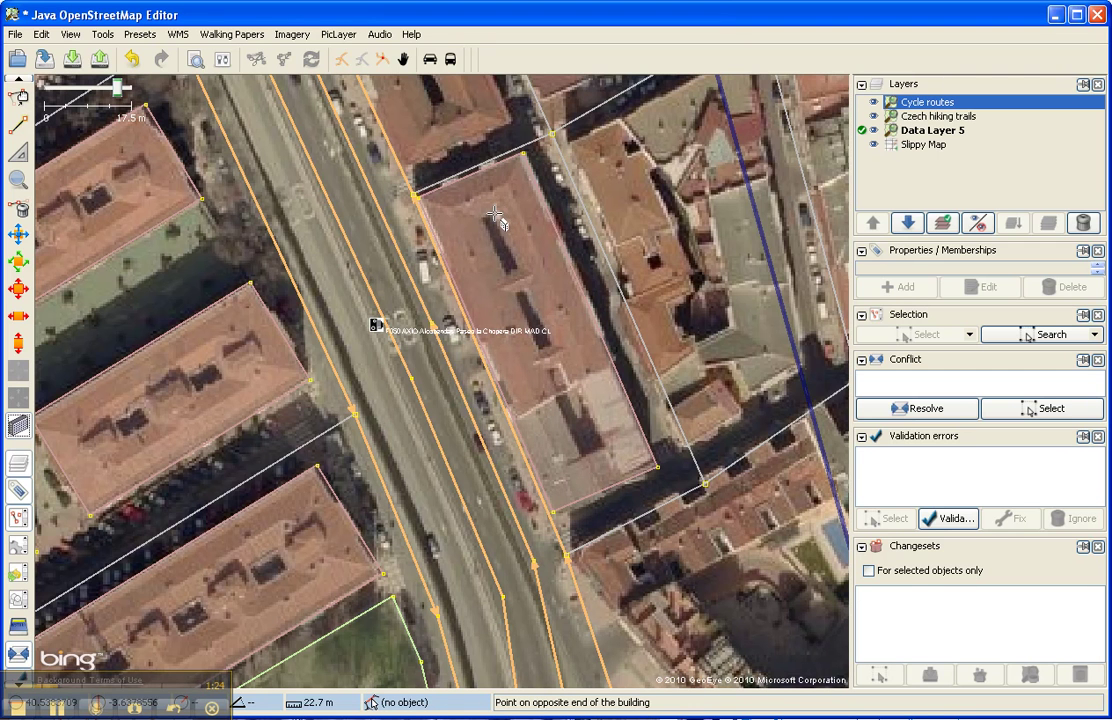
{"action": "left_click", "coordinate": [517, 268]}
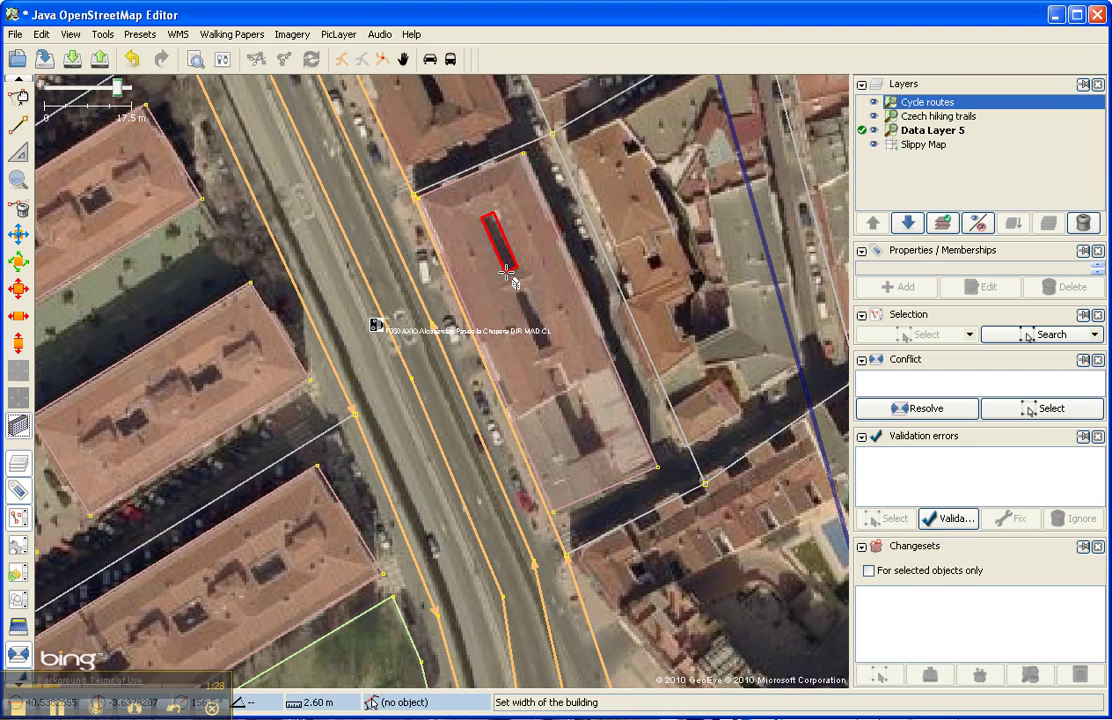
{"action": "left_click", "coordinate": [506, 271]}
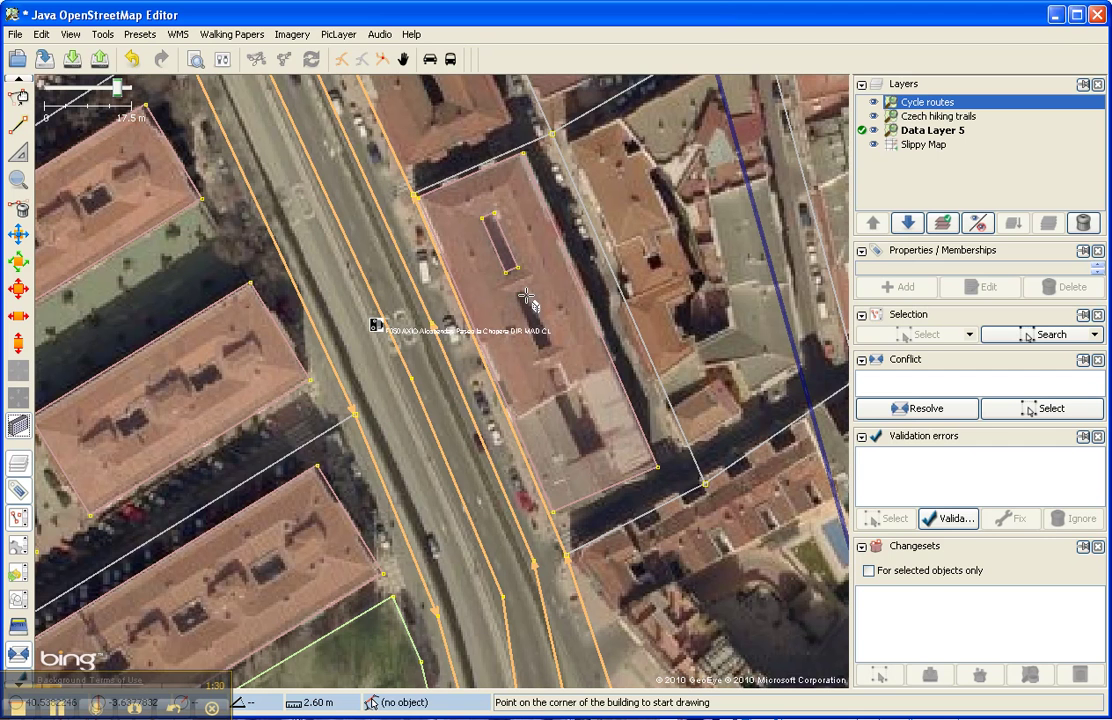
{"action": "left_click", "coordinate": [527, 289]}
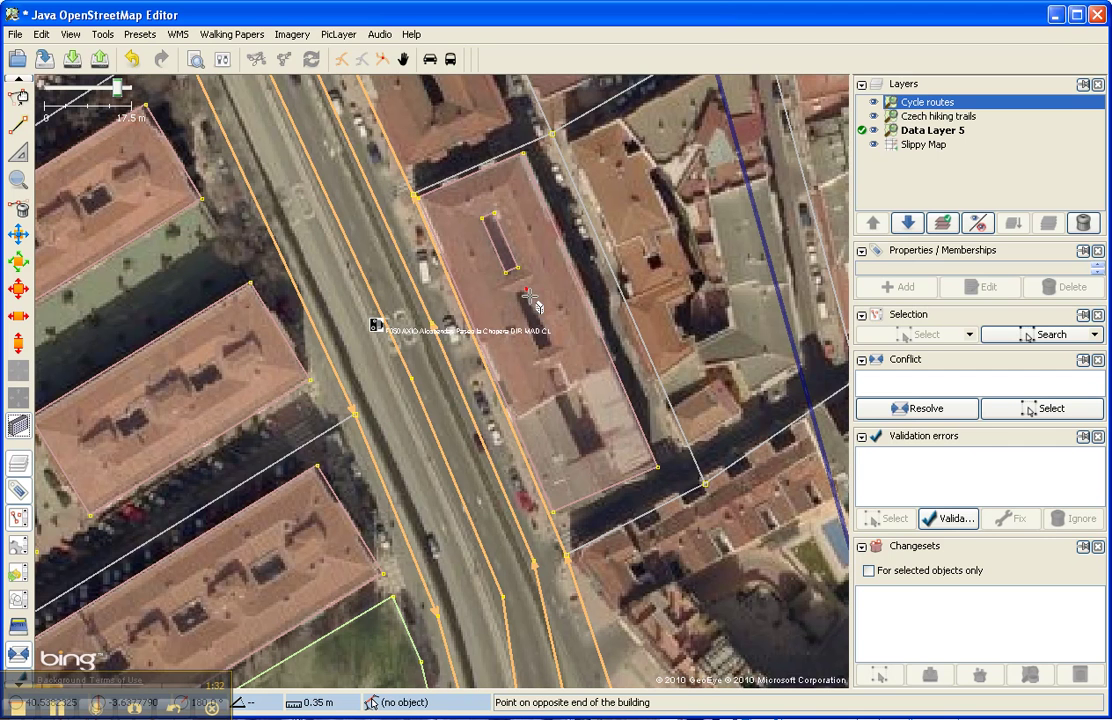
{"action": "left_click", "coordinate": [551, 346]}
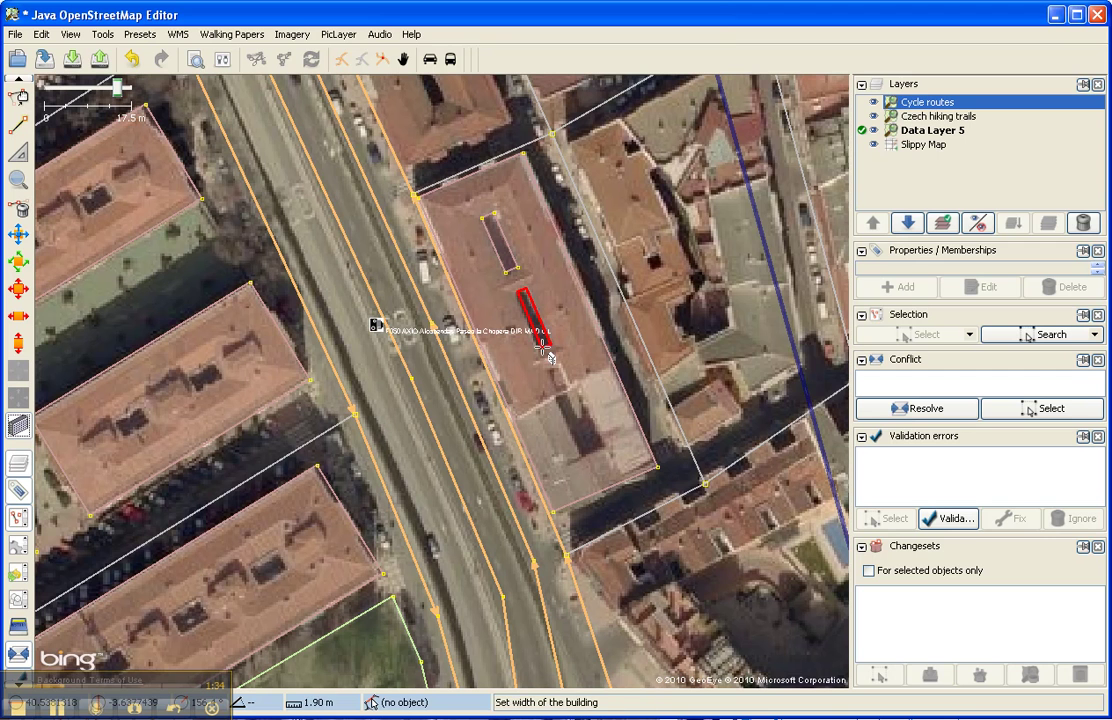
{"action": "left_click", "coordinate": [540, 351]}
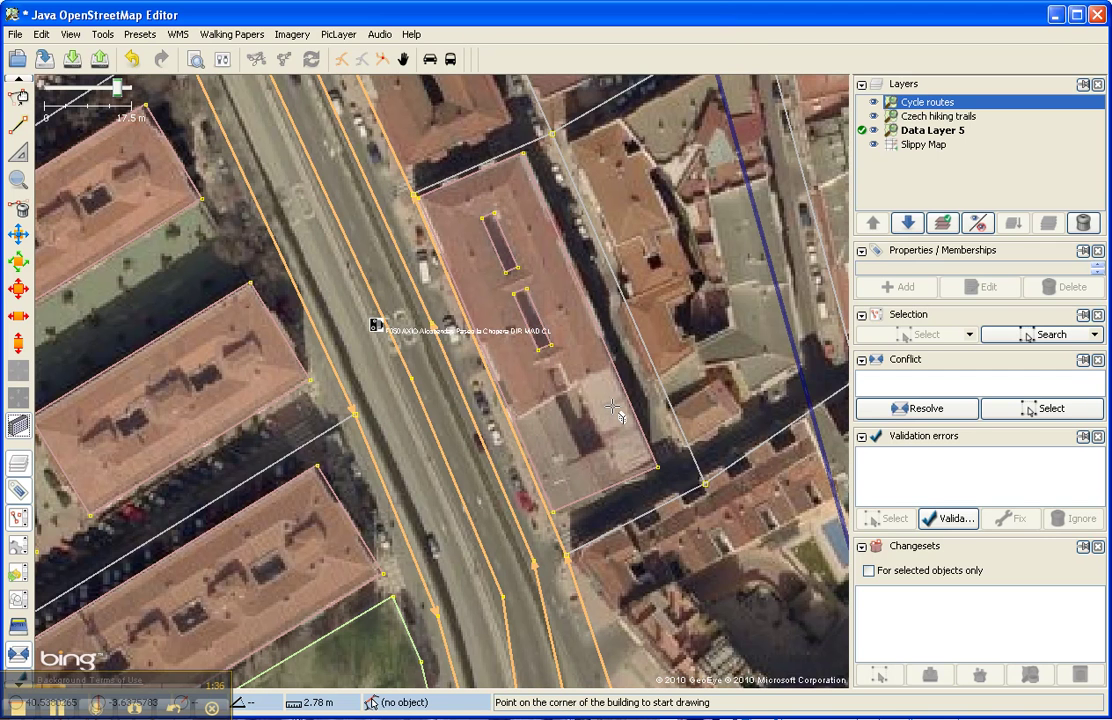
{"action": "left_click", "coordinate": [563, 361]}
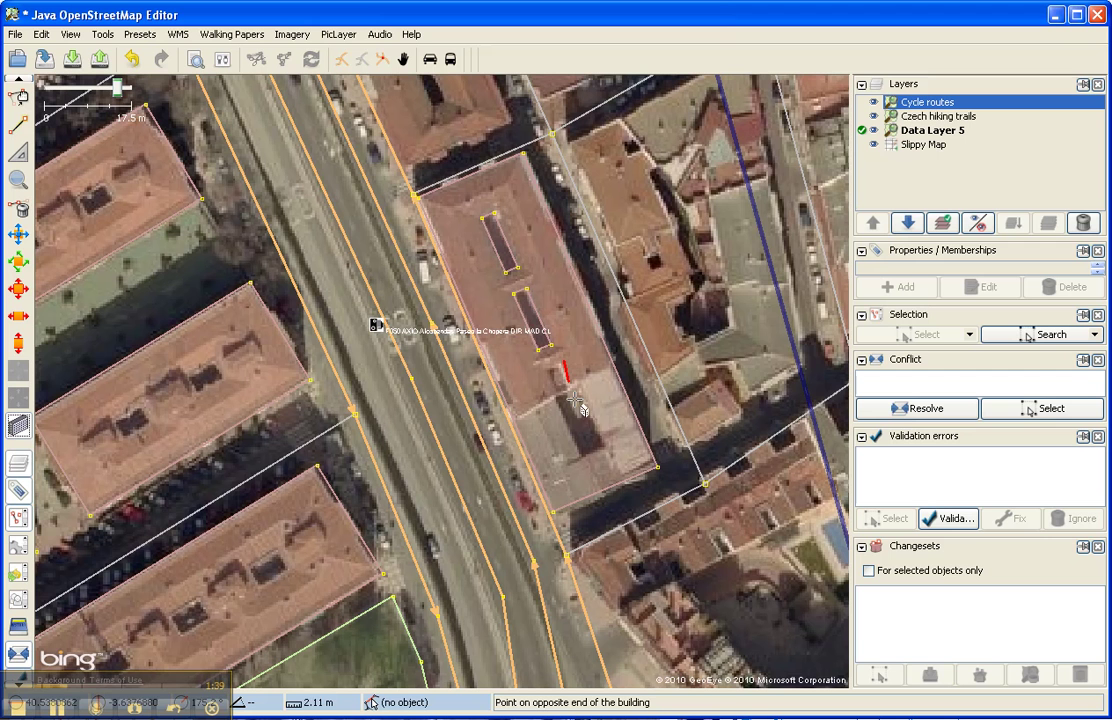
{"action": "left_click", "coordinate": [600, 446]}
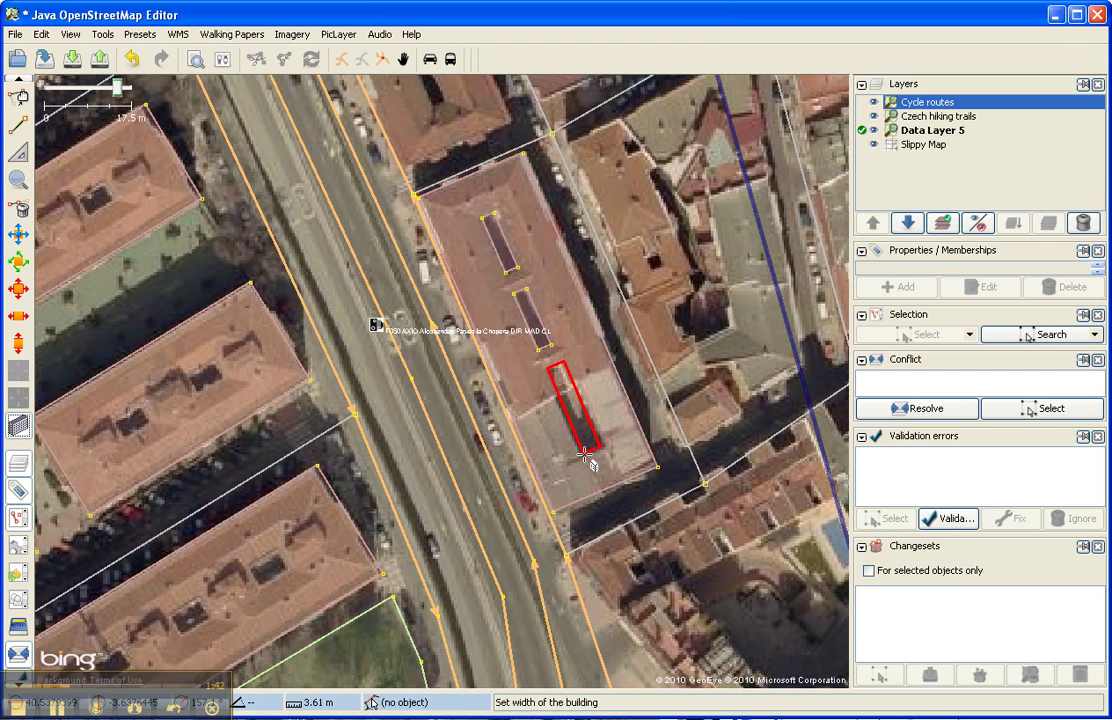
{"action": "left_click", "coordinate": [585, 455]}
{"action": "key", "text": "s"}
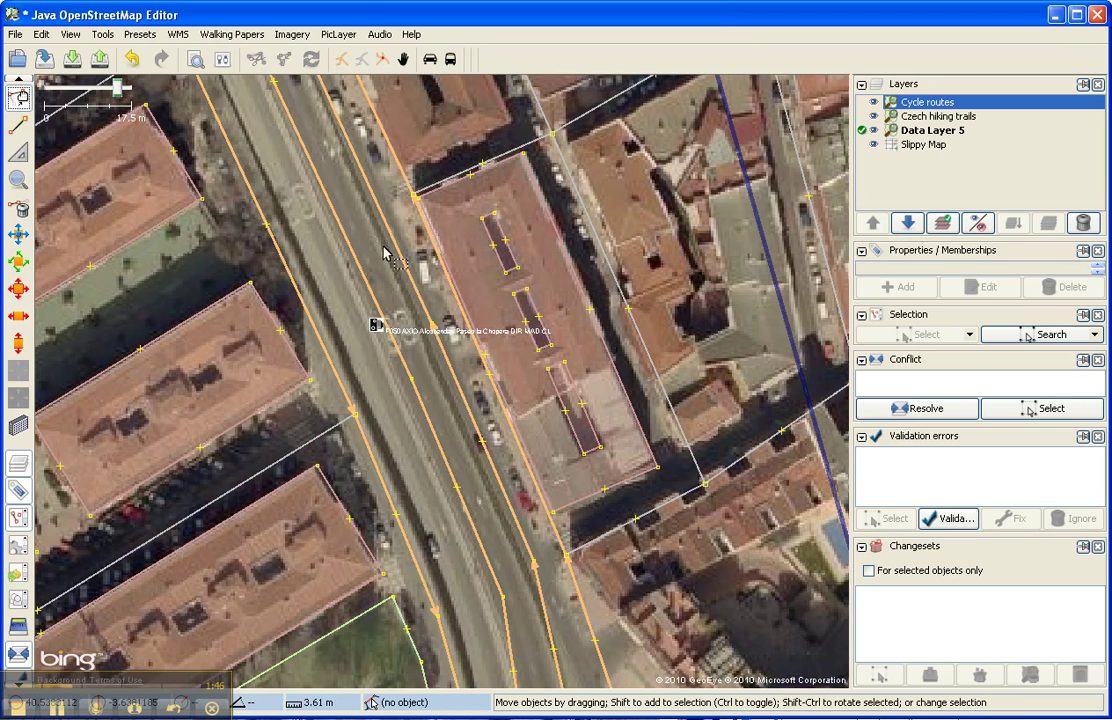
Select the three courtyards plus the outline and create a multipolygon from them.
{"action": "left_click", "coordinate": [501, 258]}
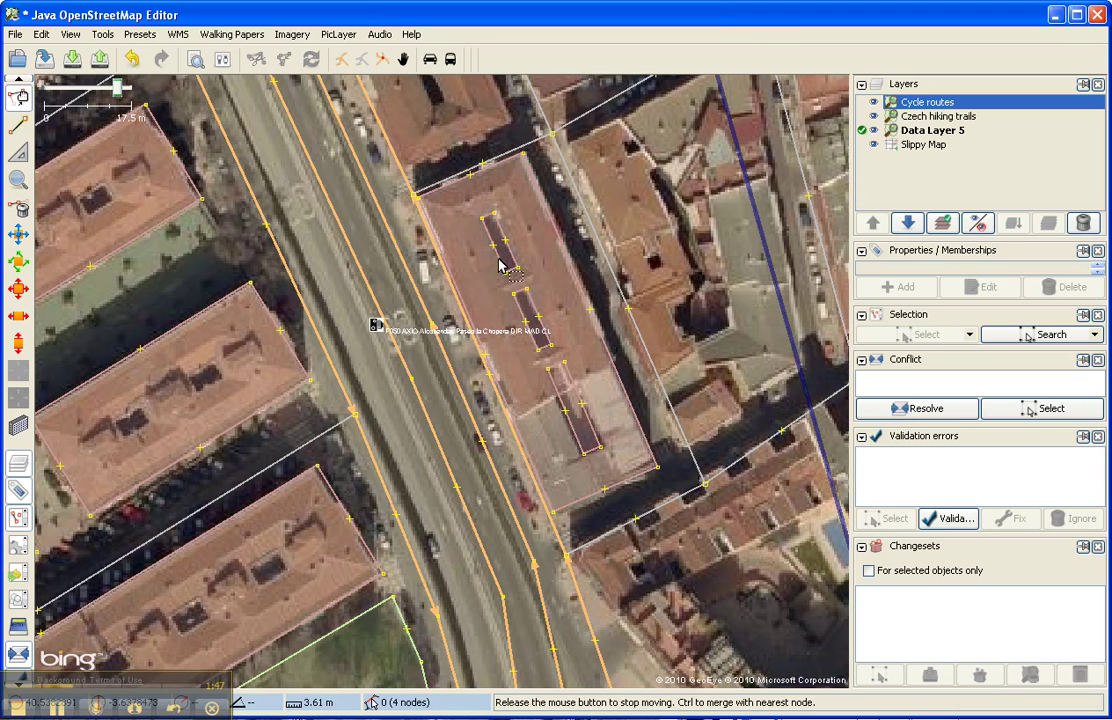
{"action": "left_click", "coordinate": [535, 342], "text": "shift"}
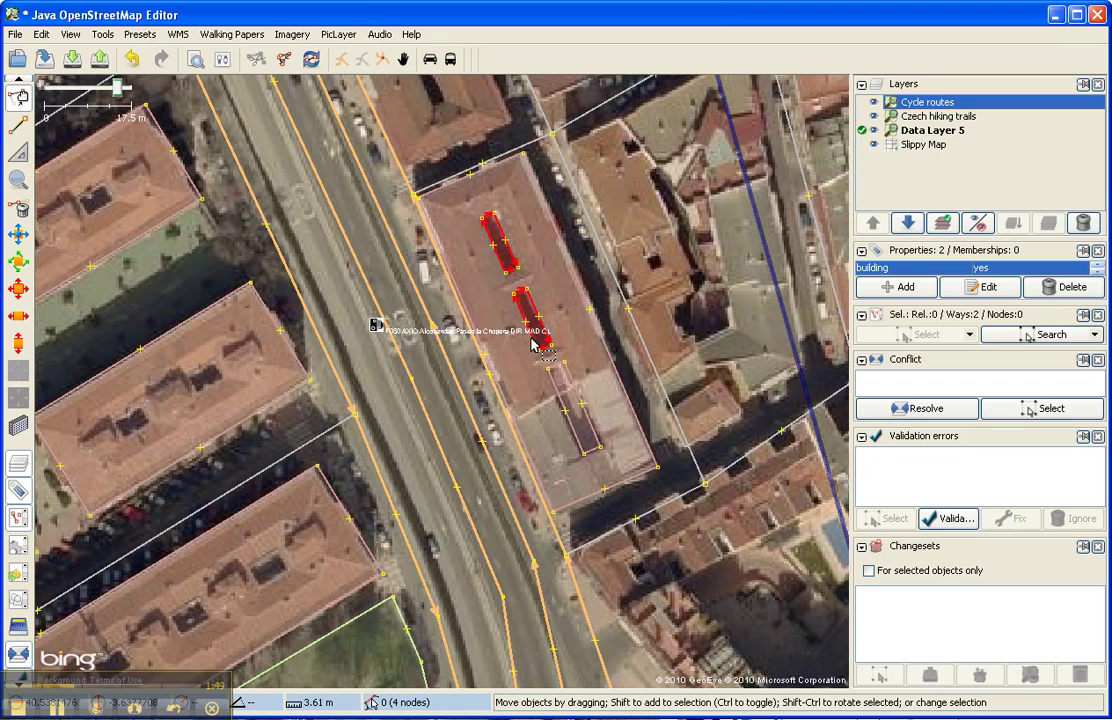
{"action": "left_click", "coordinate": [560, 398], "text": "shift"}
{"action": "left_click", "coordinate": [608, 352], "text": "shift"}
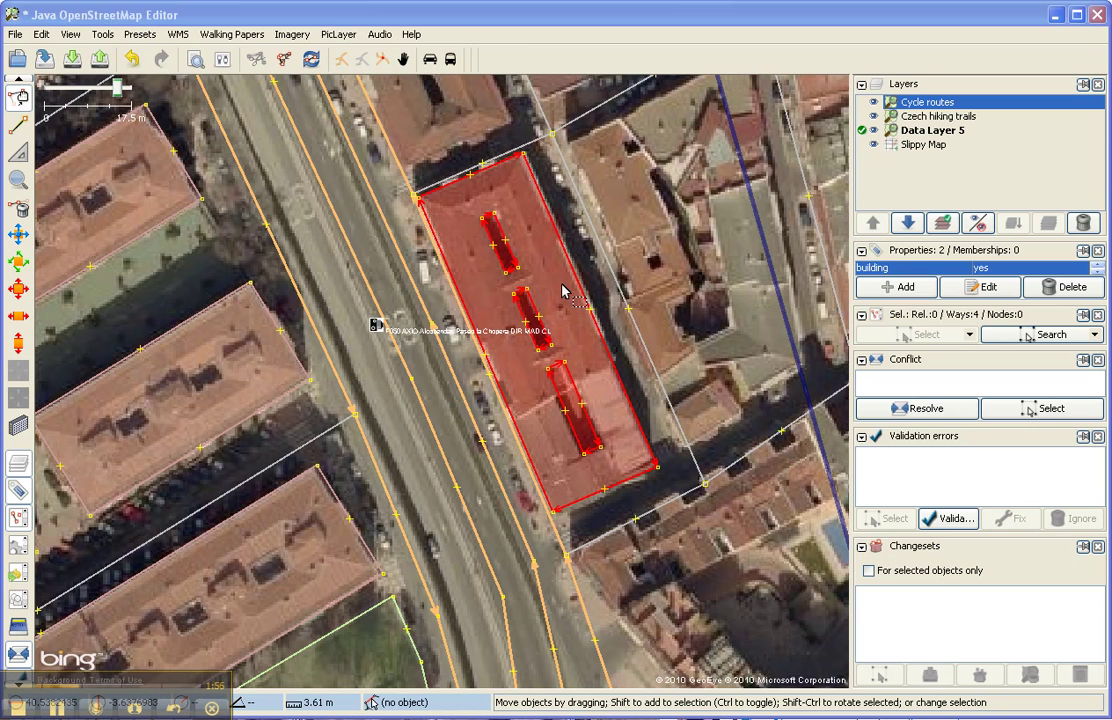
{"action": "left_click", "coordinate": [104, 36]}
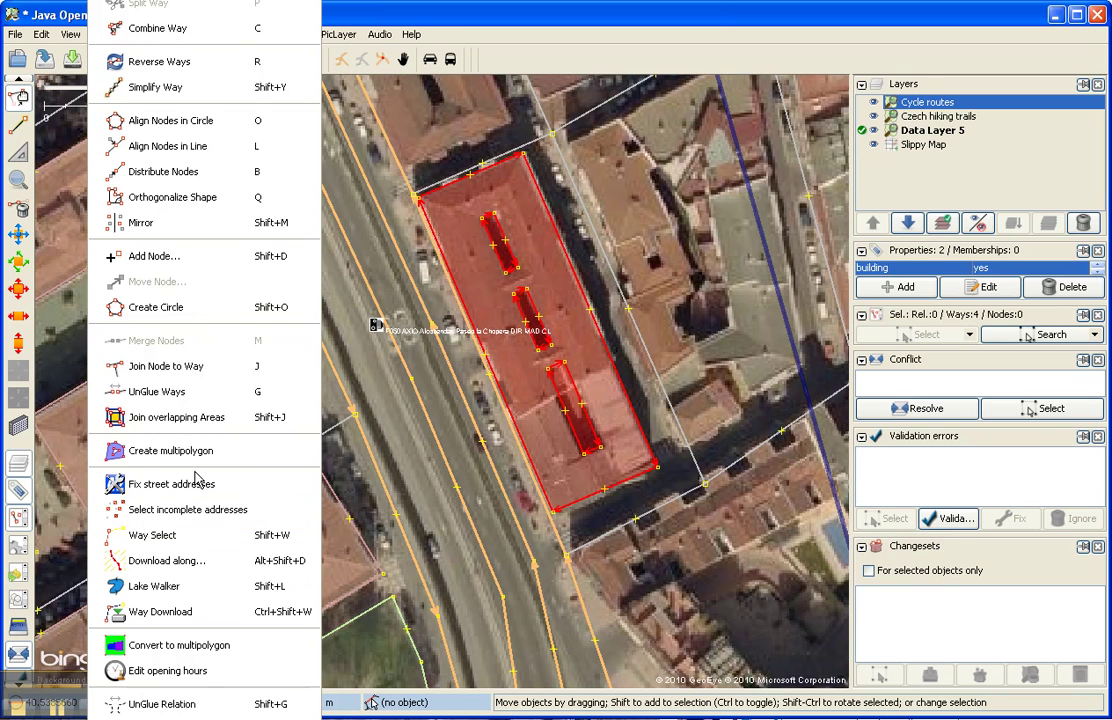
{"action": "left_click", "coordinate": [170, 450]}
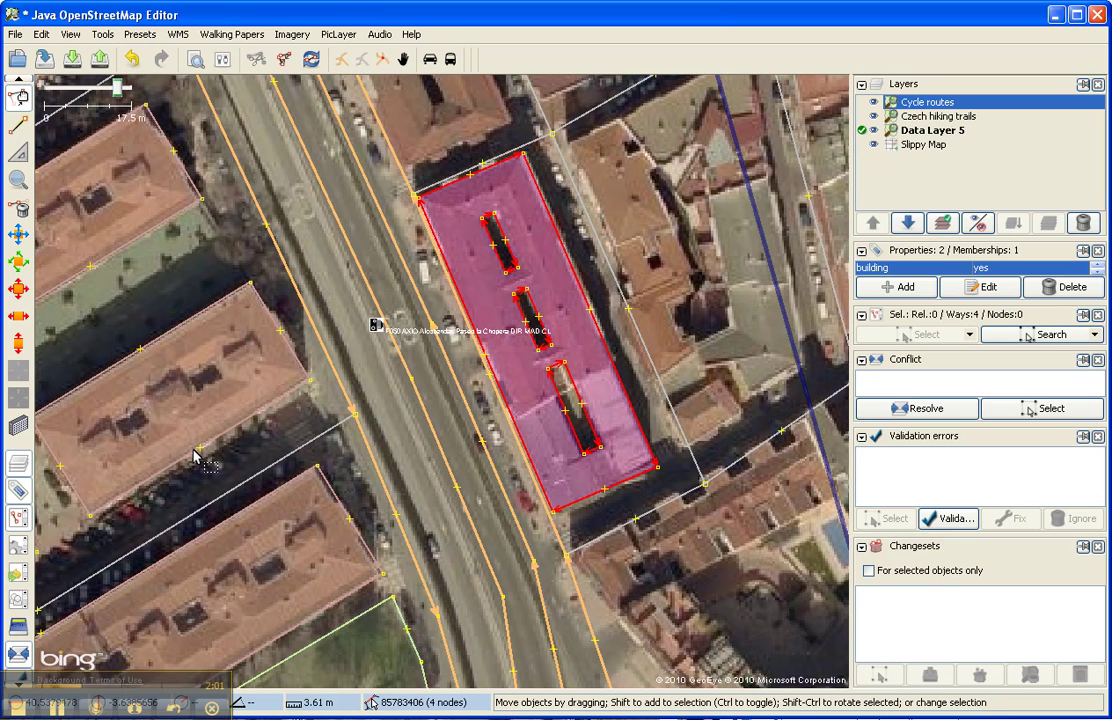
Select only the outer outline and inspect its tags and multipolygon membership.
{"action": "left_click", "coordinate": [551, 258]}
{"action": "left_click", "coordinate": [560, 242]}
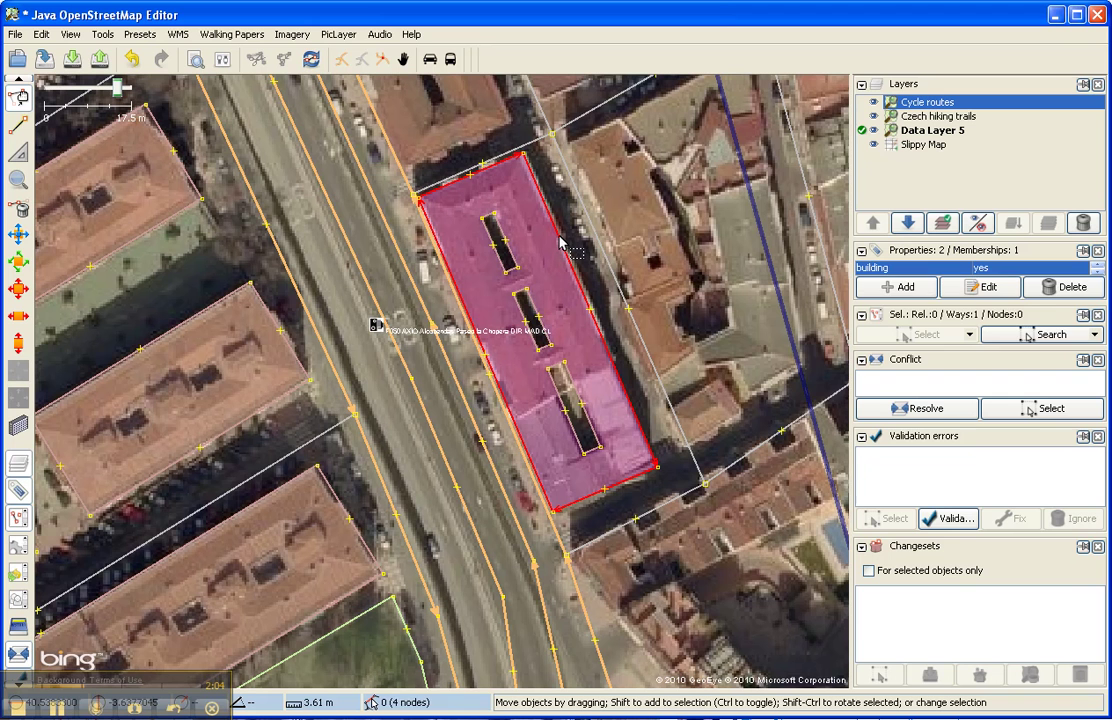
{"action": "left_click_drag", "start_coordinate": [908, 303], "coordinate": [908, 370]}
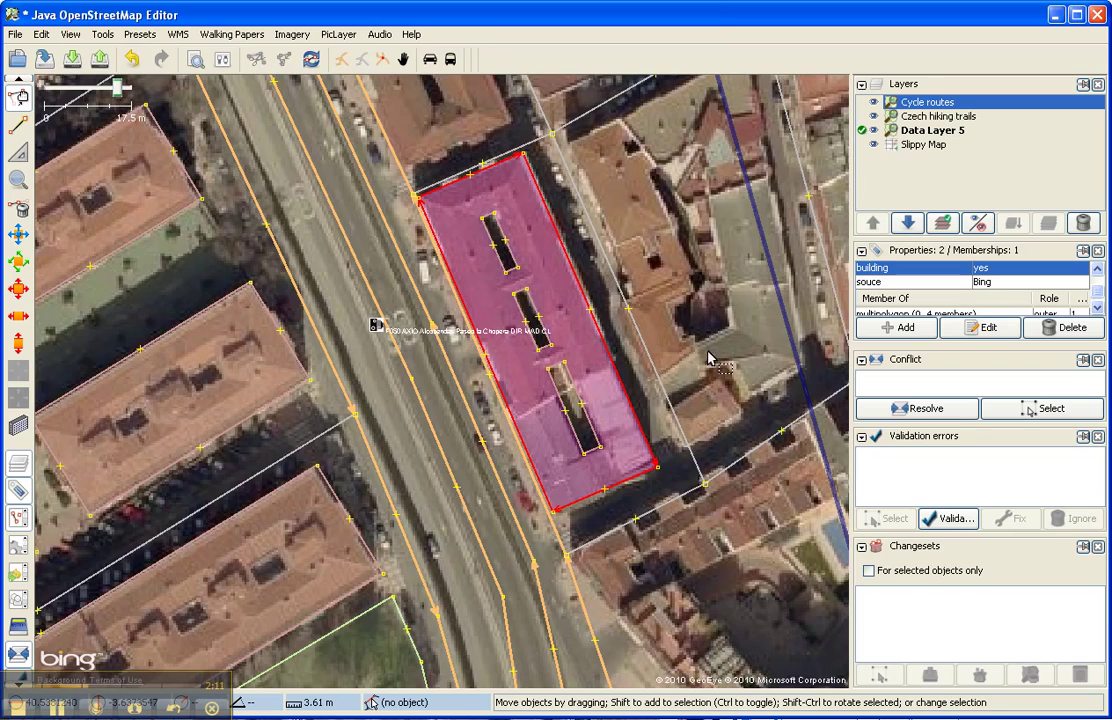
Pan across town to an untraced building block and activate the Building tool.
{"action": "left_click_drag", "start_coordinate": [747, 283], "coordinate": [551, 524]}
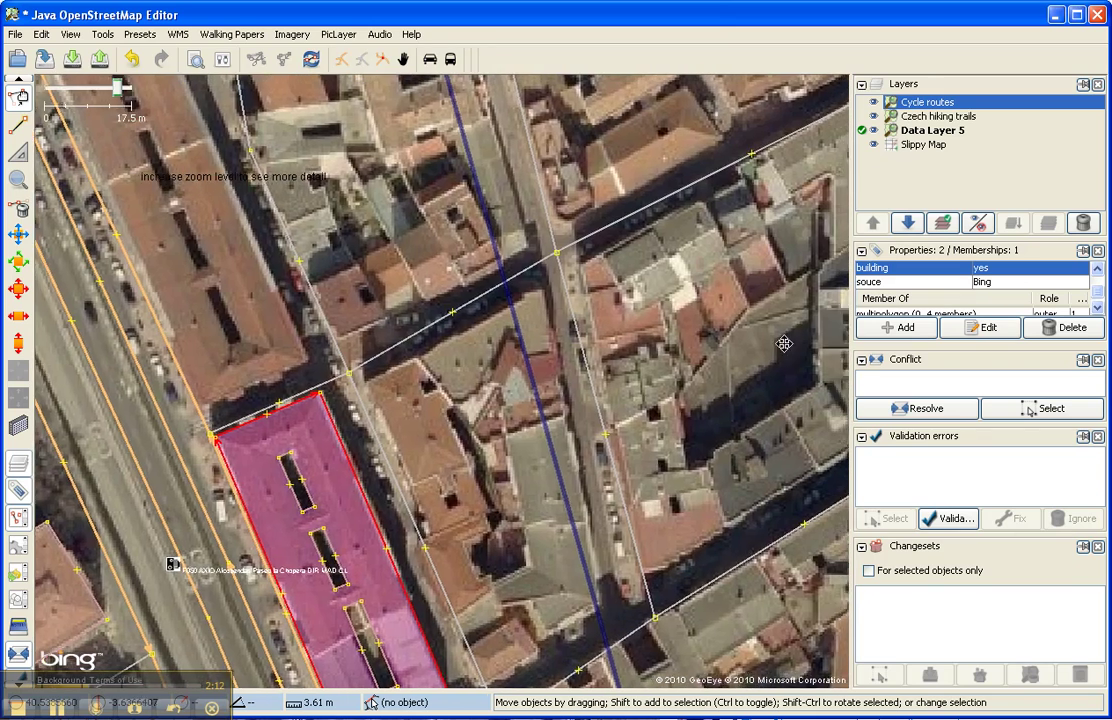
{"action": "left_click_drag", "start_coordinate": [784, 343], "coordinate": [541, 344]}
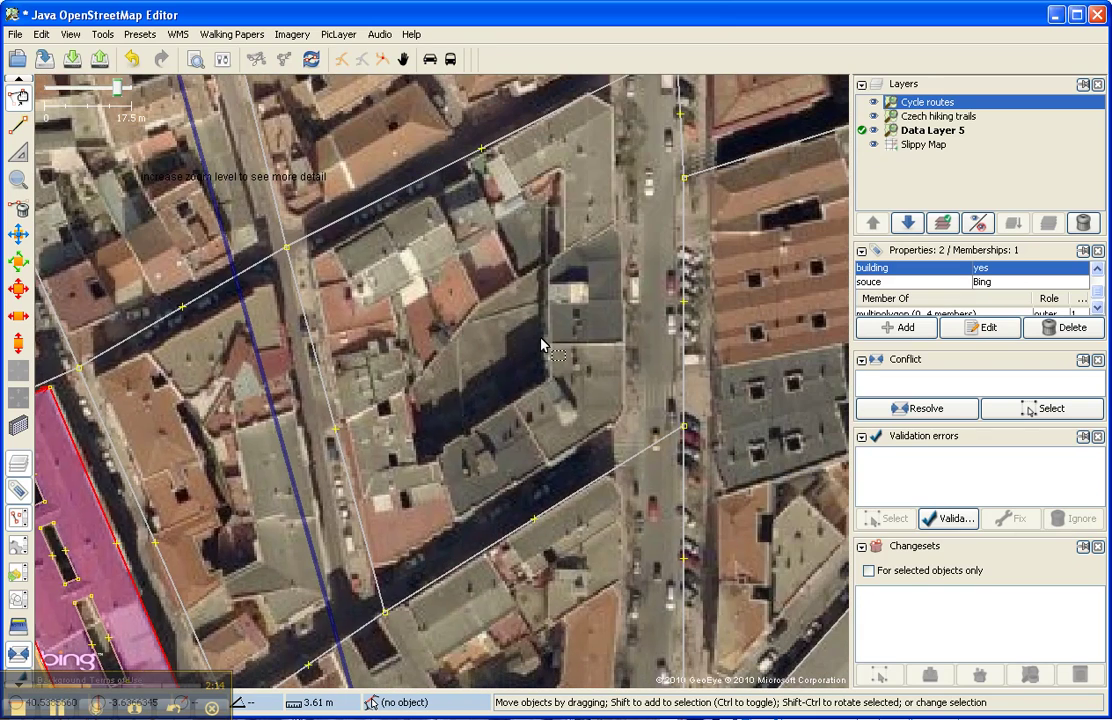
{"action": "left_click_drag", "start_coordinate": [598, 284], "coordinate": [357, 383]}
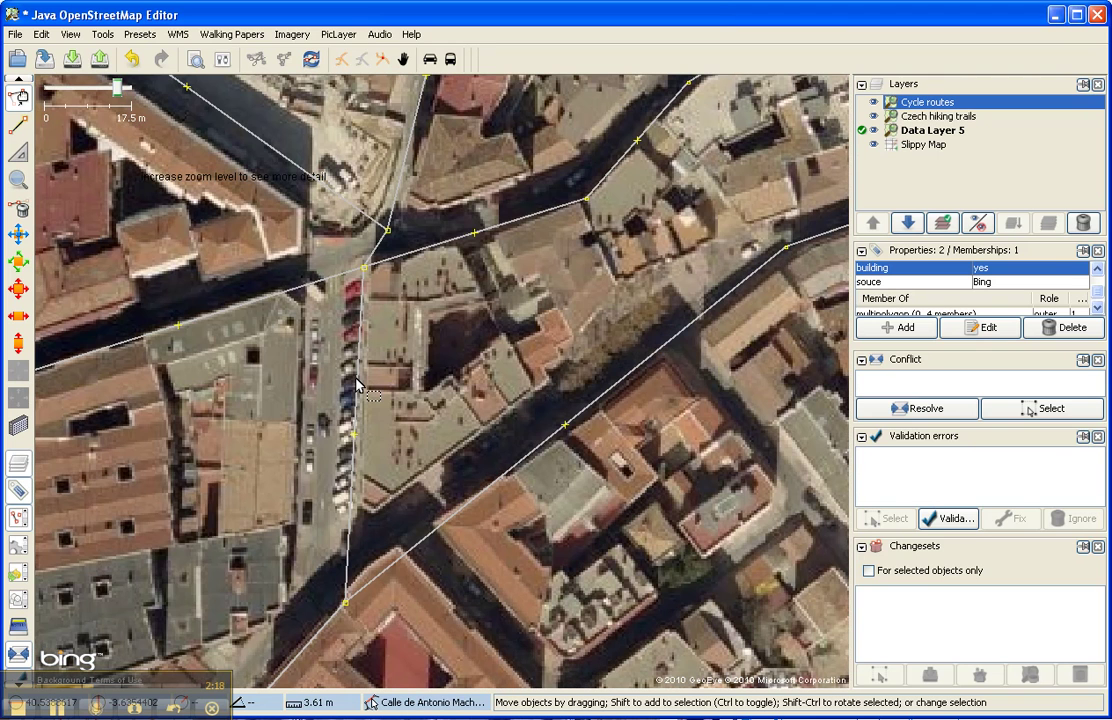
{"action": "left_click_drag", "start_coordinate": [357, 383], "coordinate": [378, 258]}
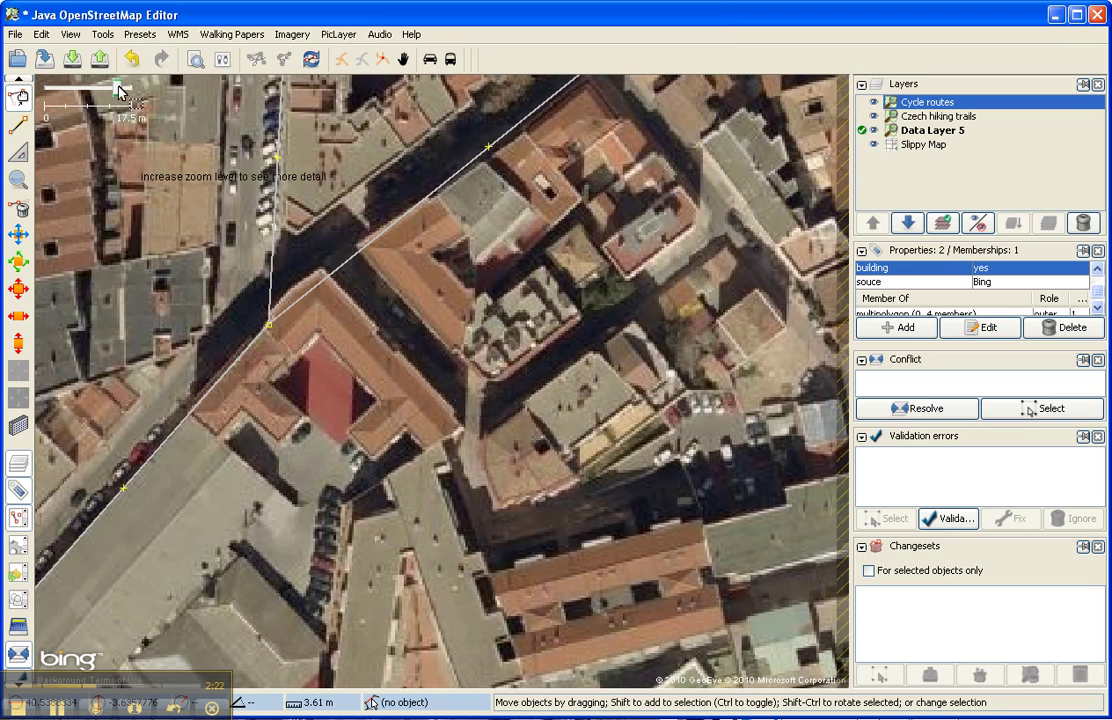
{"action": "key", "text": "b"}
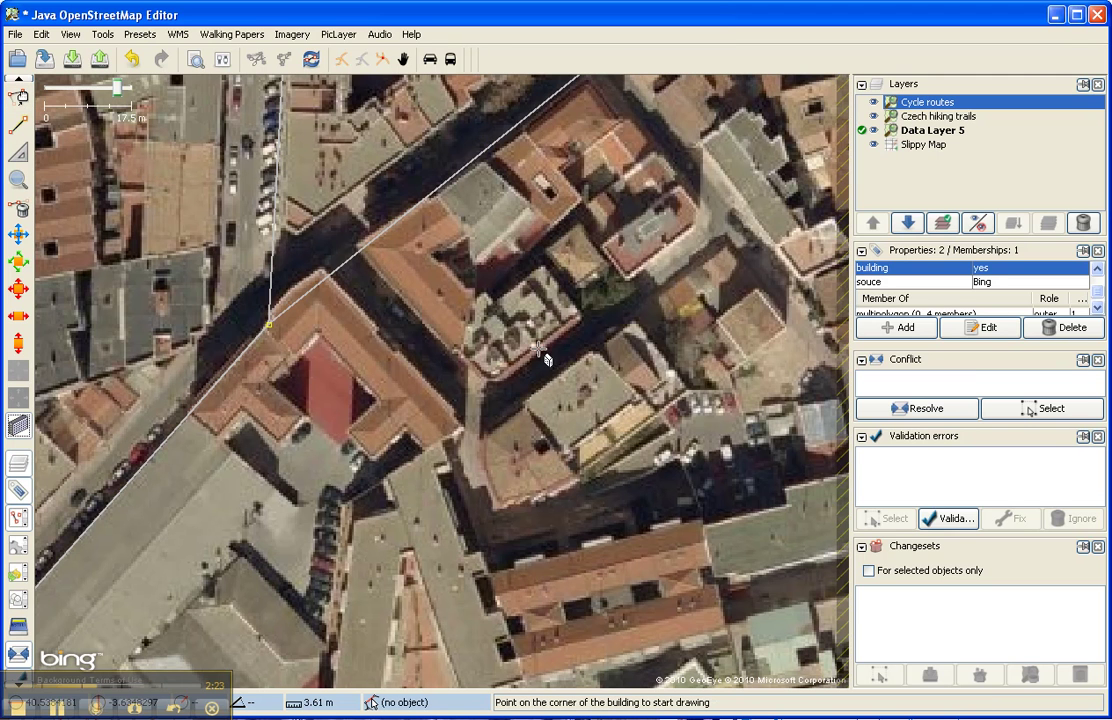
Trace the large northeast building, undoing two misplaced attempts before finishing it.
{"action": "left_click", "coordinate": [628, 275]}
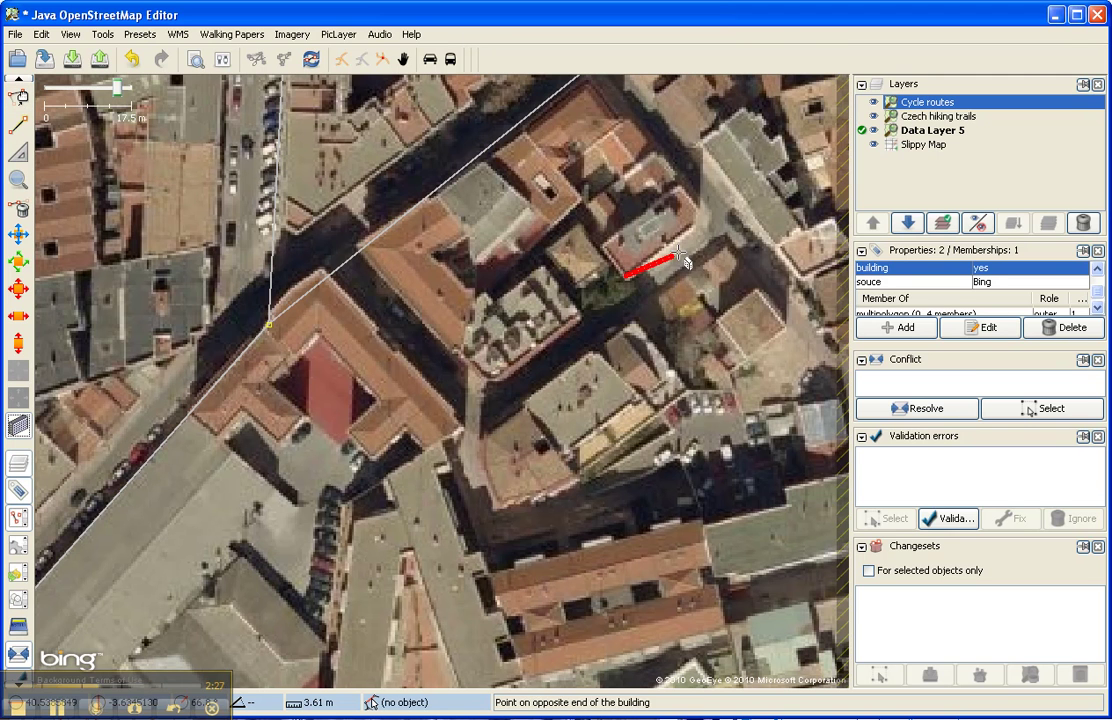
{"action": "left_click", "coordinate": [714, 228]}
{"action": "key", "text": "ctrl+z"}
{"action": "left_click", "coordinate": [628, 277]}
{"action": "left_click", "coordinate": [702, 220]}
{"action": "key", "text": "ctrl+z"}
{"action": "left_click", "coordinate": [628, 277]}
{"action": "left_click", "coordinate": [704, 217]}
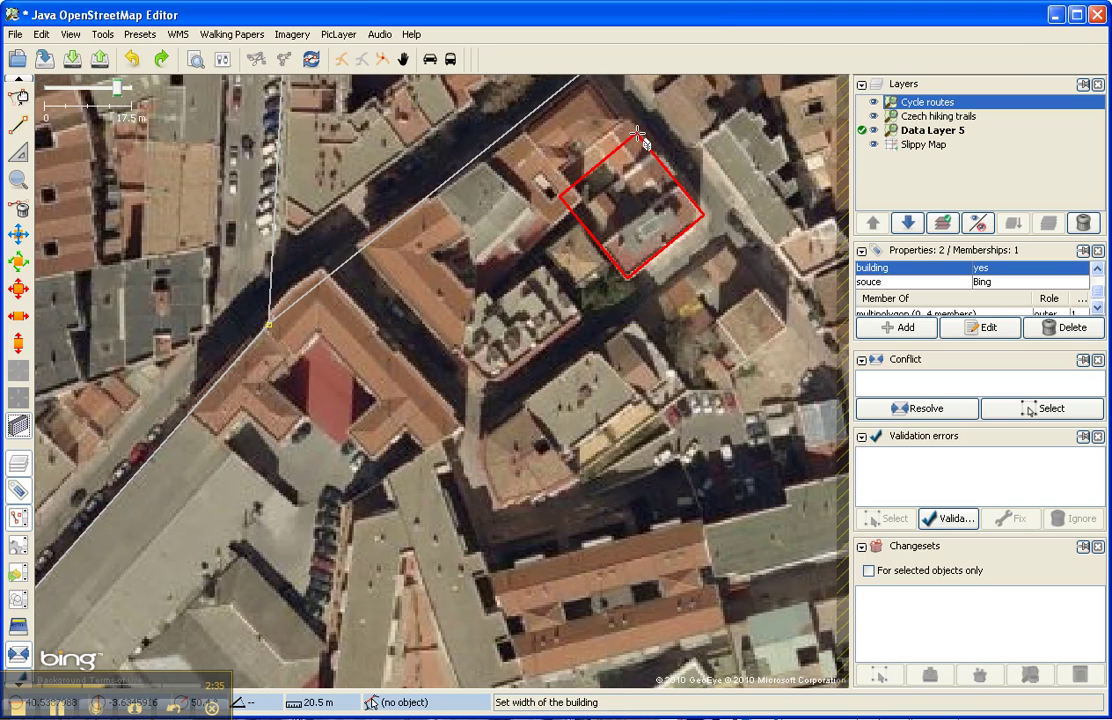
{"action": "left_click", "coordinate": [590, 80]}
{"action": "left_click_drag", "start_coordinate": [590, 80], "coordinate": [551, 137]}
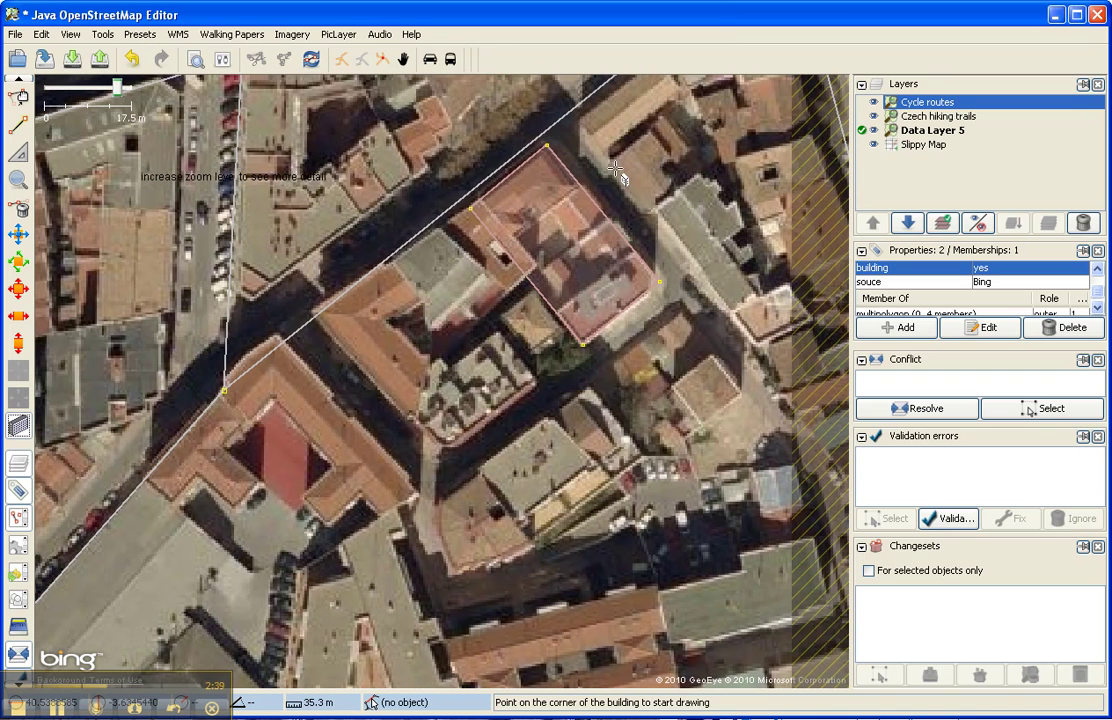
Trace two street-side buildings and the long wing down the side street.
{"action": "left_click", "coordinate": [391, 262]}
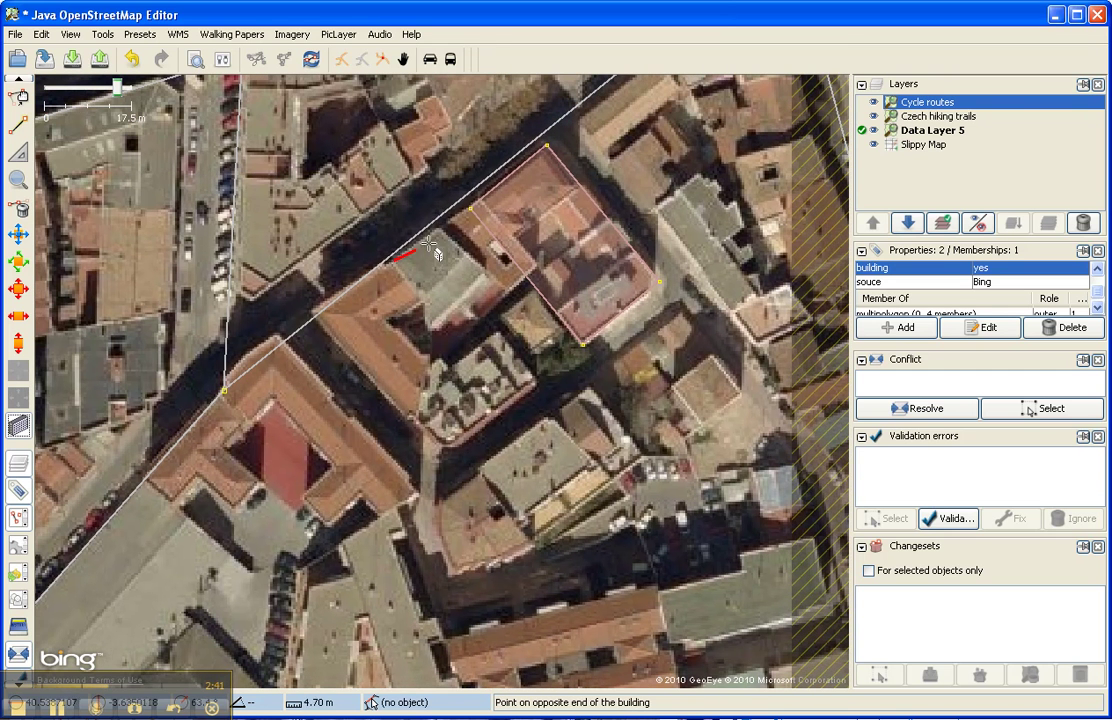
{"action": "left_click", "coordinate": [484, 201]}
{"action": "left_click", "coordinate": [535, 268]}
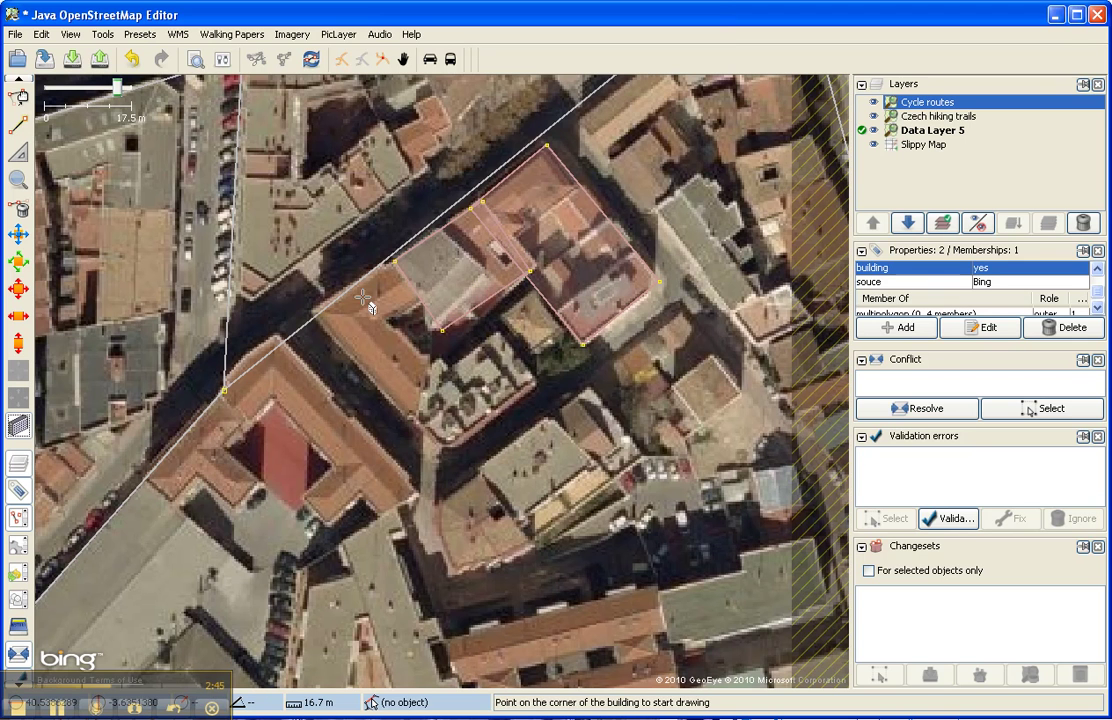
{"action": "left_click", "coordinate": [314, 311]}
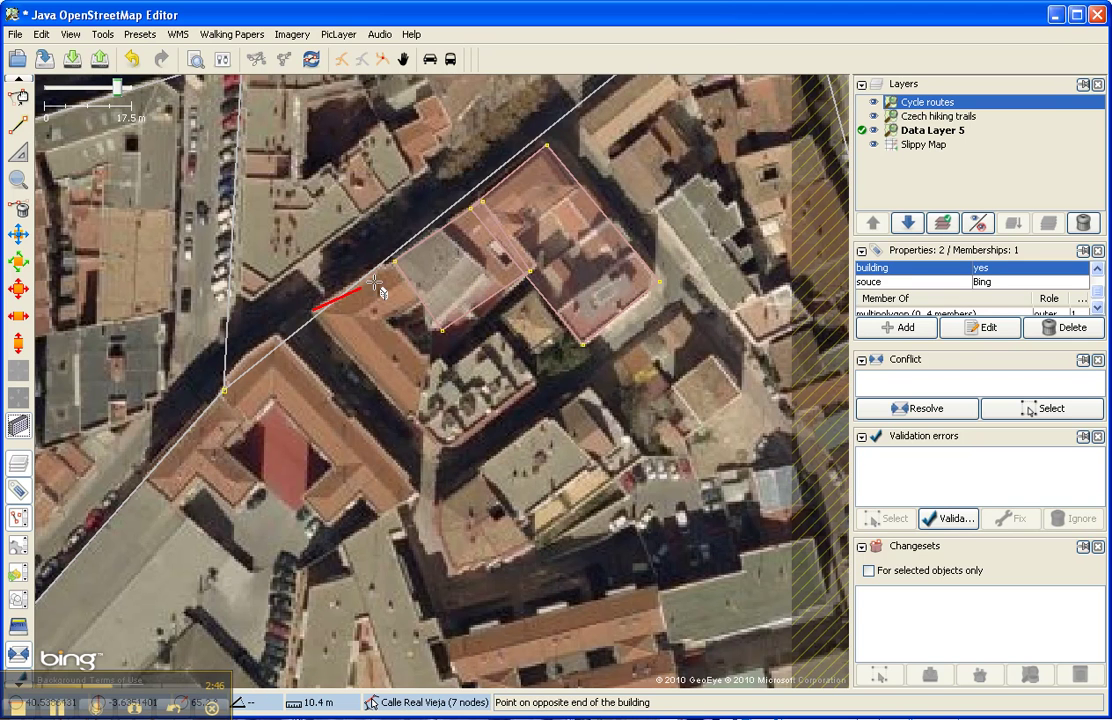
{"action": "left_click", "coordinate": [399, 262]}
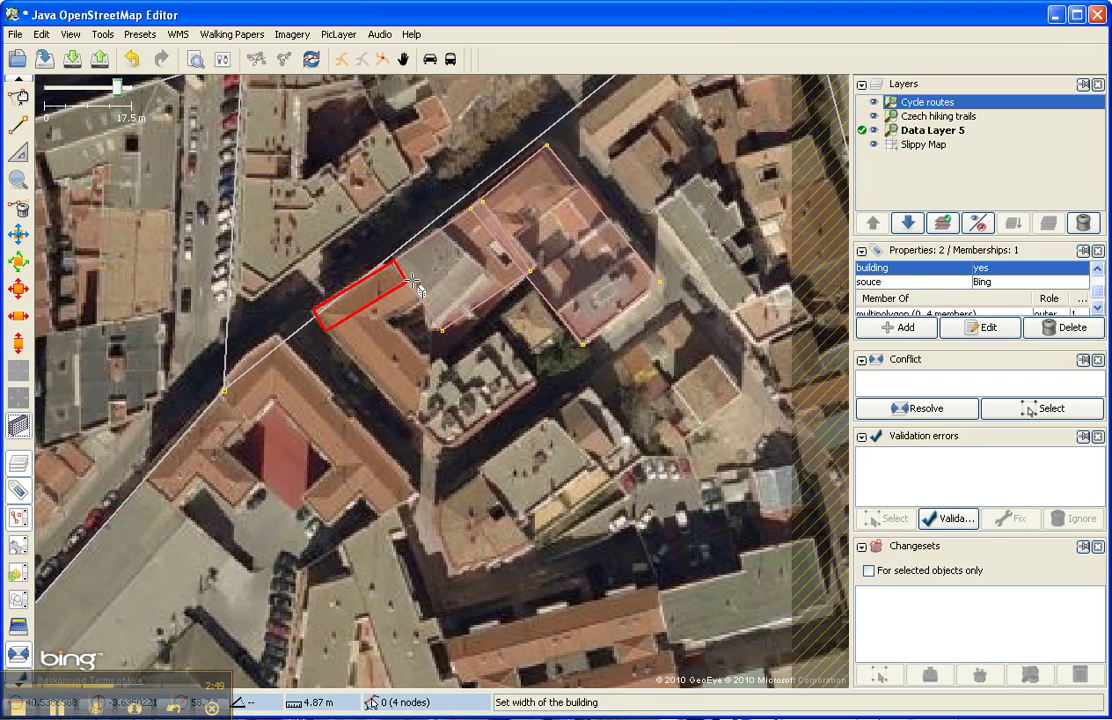
{"action": "left_click", "coordinate": [327, 326]}
{"action": "left_click", "coordinate": [314, 311]}
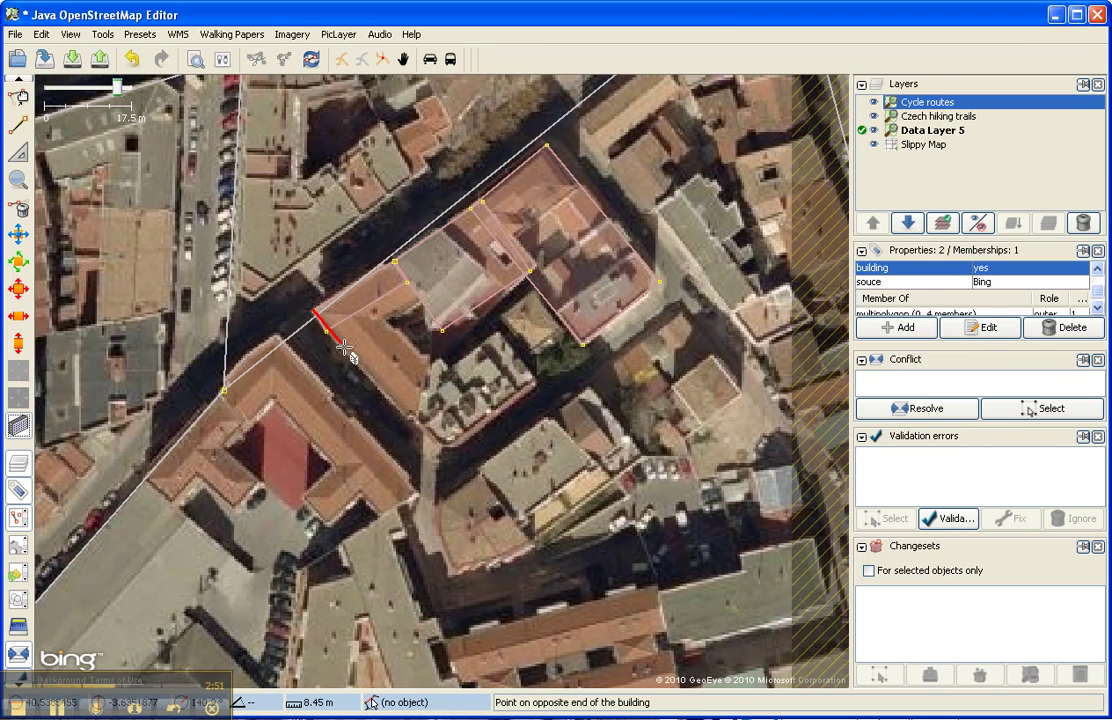
{"action": "left_click", "coordinate": [441, 446]}
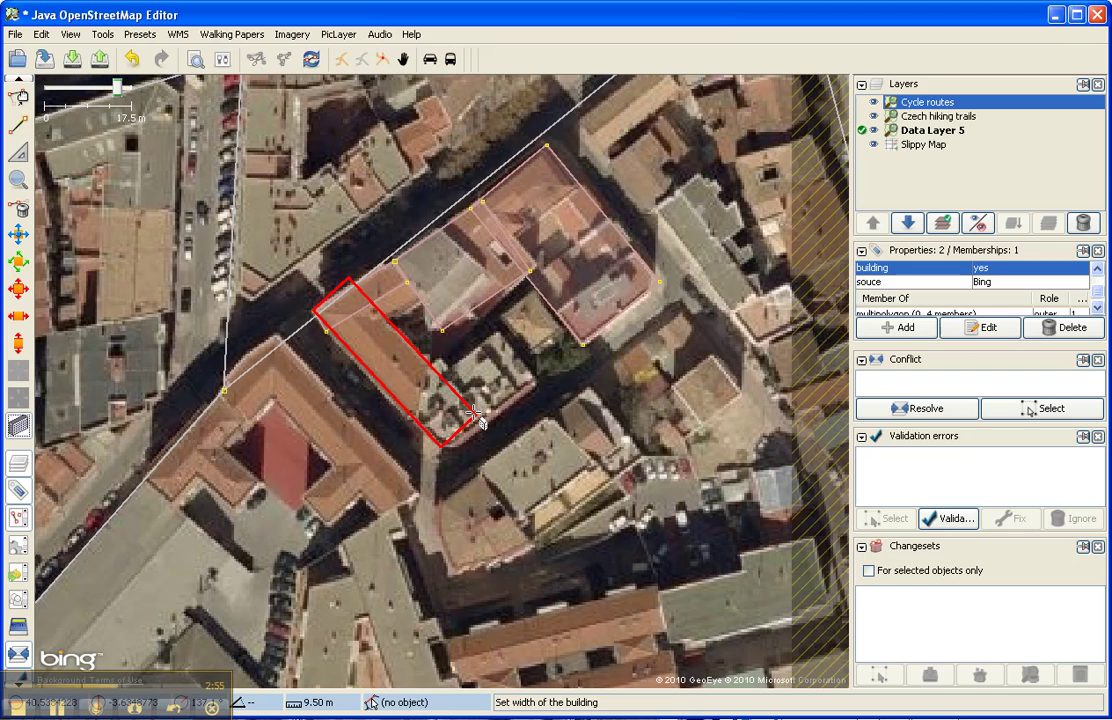
{"action": "left_click", "coordinate": [376, 317]}
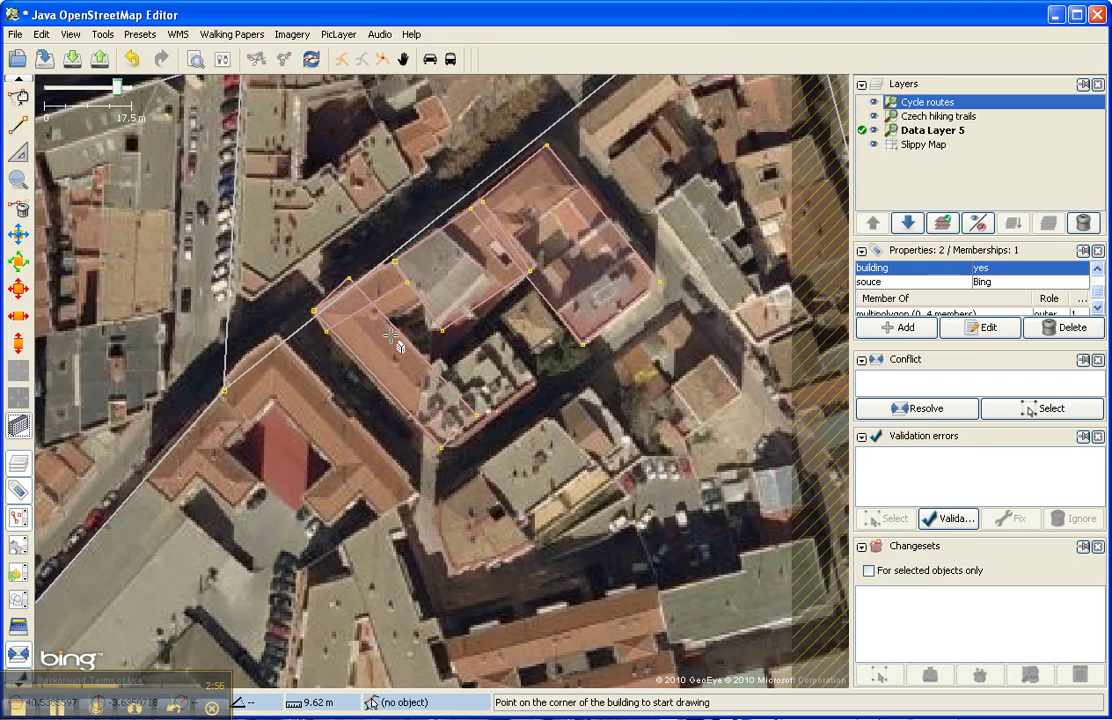
Trace the street-corner building and the small square rear building.
{"action": "left_click", "coordinate": [339, 297]}
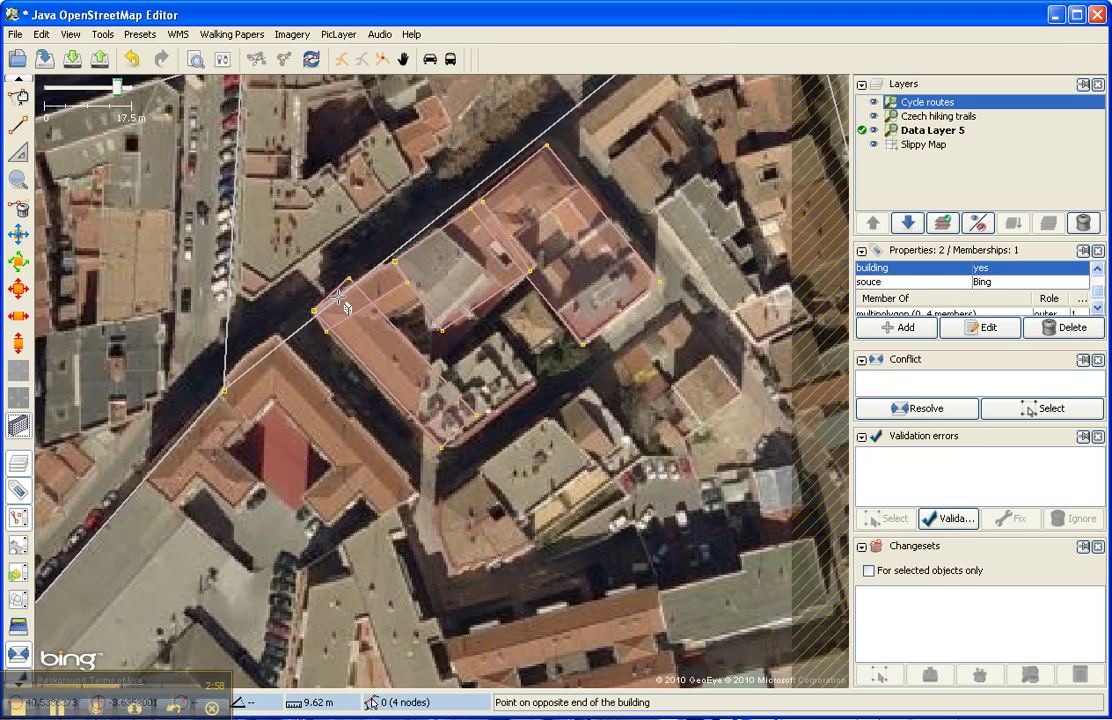
{"action": "left_click", "coordinate": [418, 247]}
{"action": "left_click", "coordinate": [447, 289]}
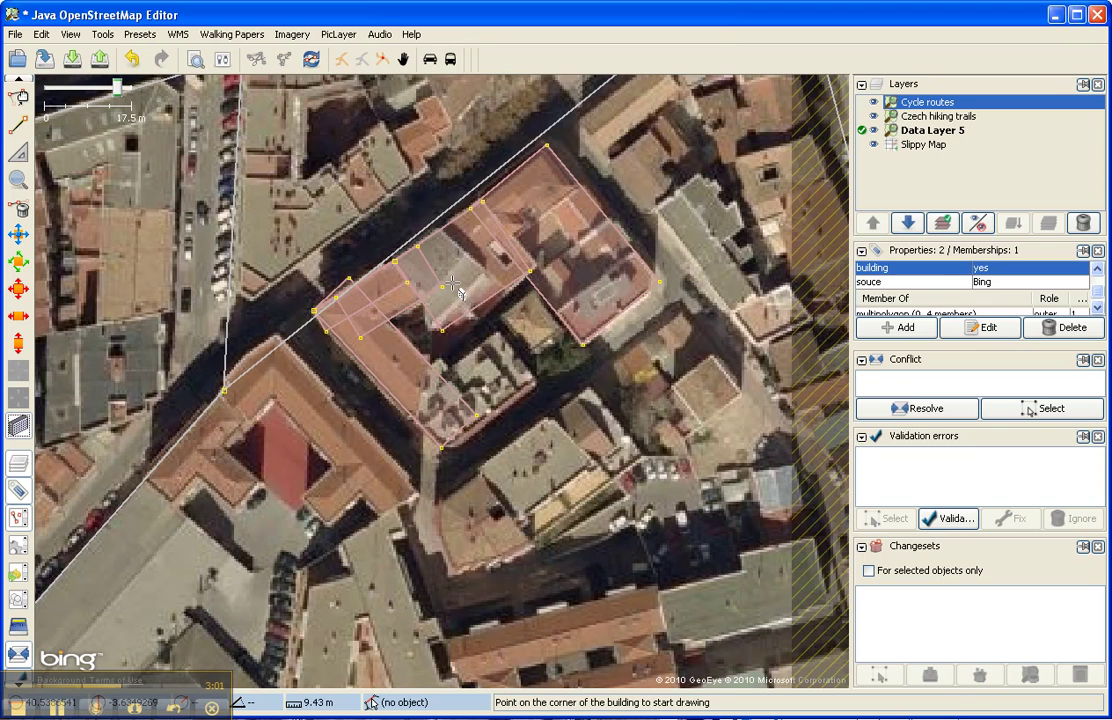
{"action": "left_click", "coordinate": [500, 333]}
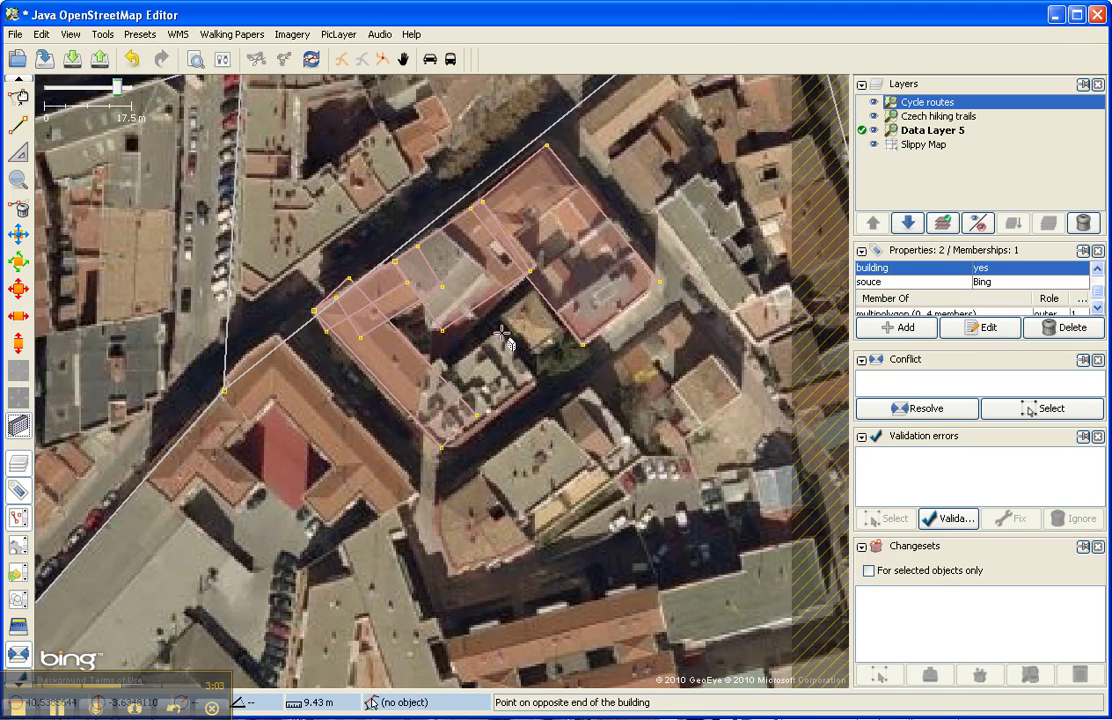
{"action": "left_click", "coordinate": [537, 383]}
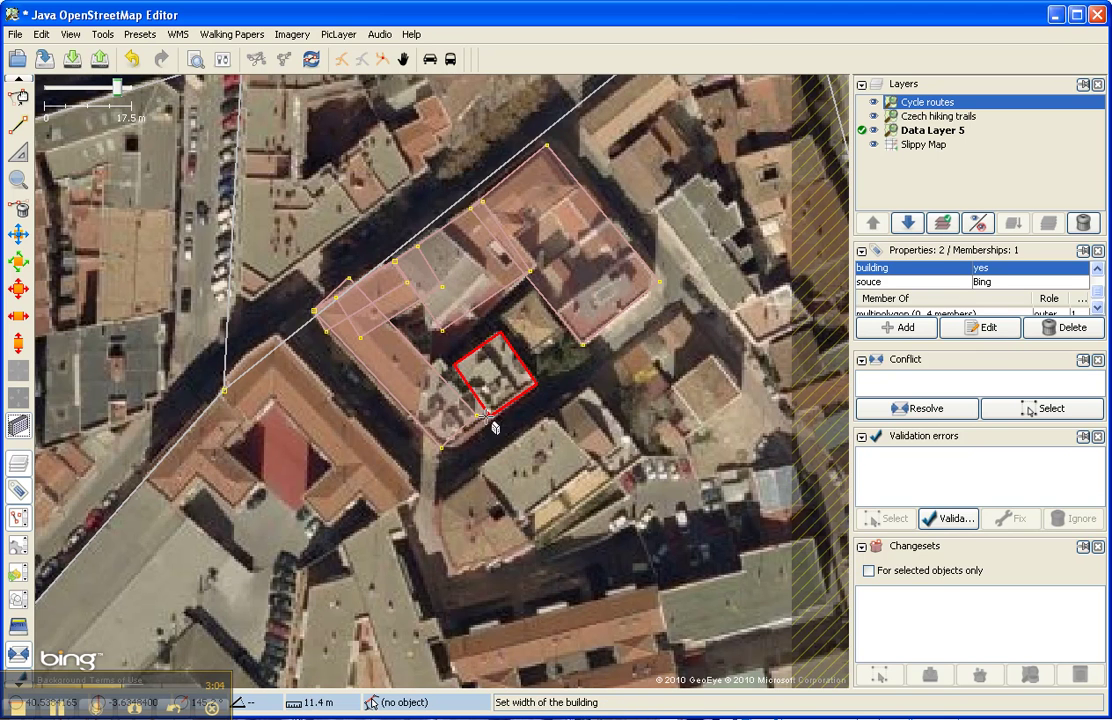
{"action": "left_click", "coordinate": [445, 453]}
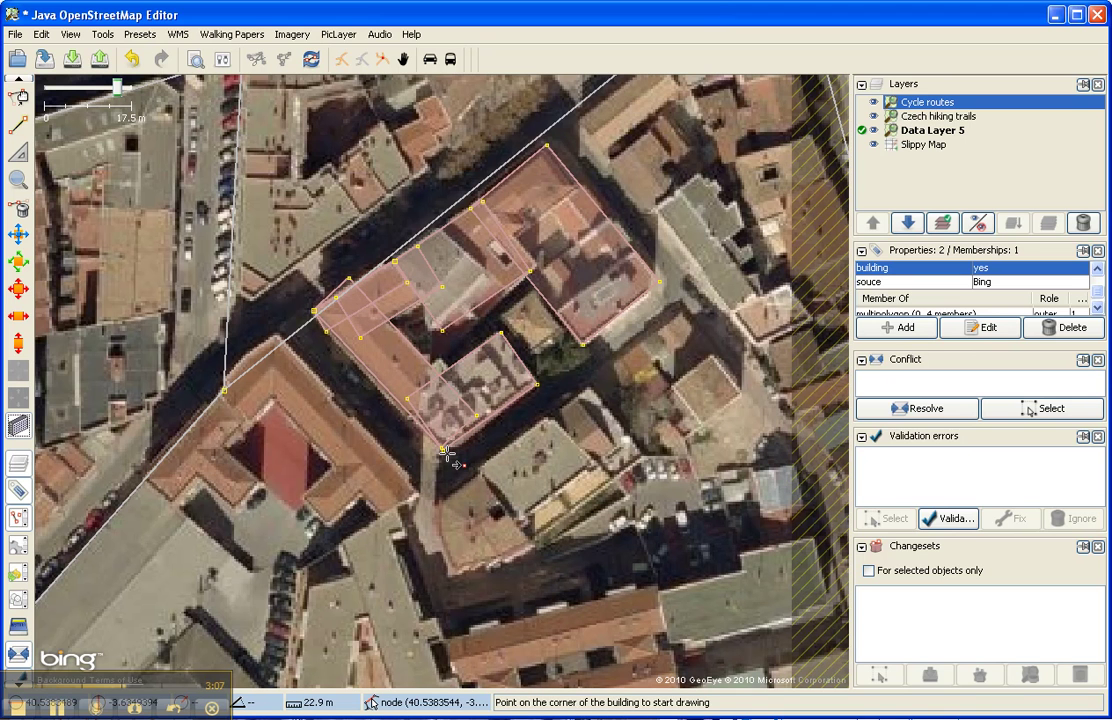
Select the six overlapping building rectangles and merge them with Join overlapping Areas.
{"action": "key", "text": "s"}
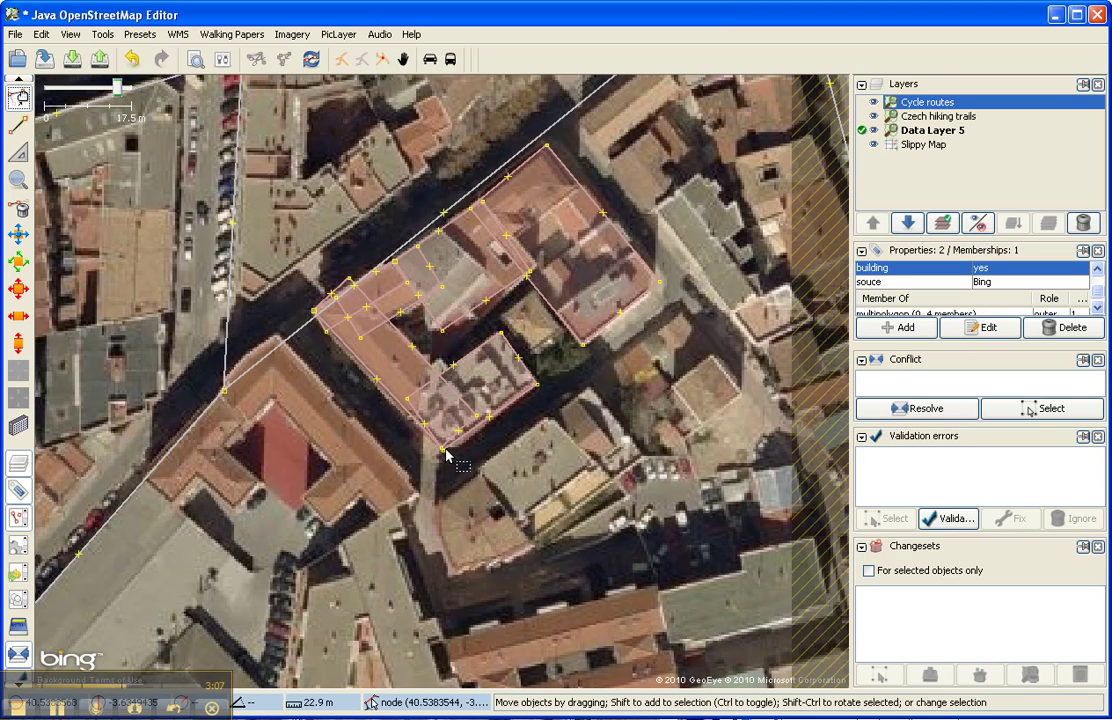
{"action": "left_click", "coordinate": [365, 377]}
{"action": "left_click", "coordinate": [355, 300], "text": "shift"}
{"action": "left_click", "coordinate": [408, 293], "text": "shift"}
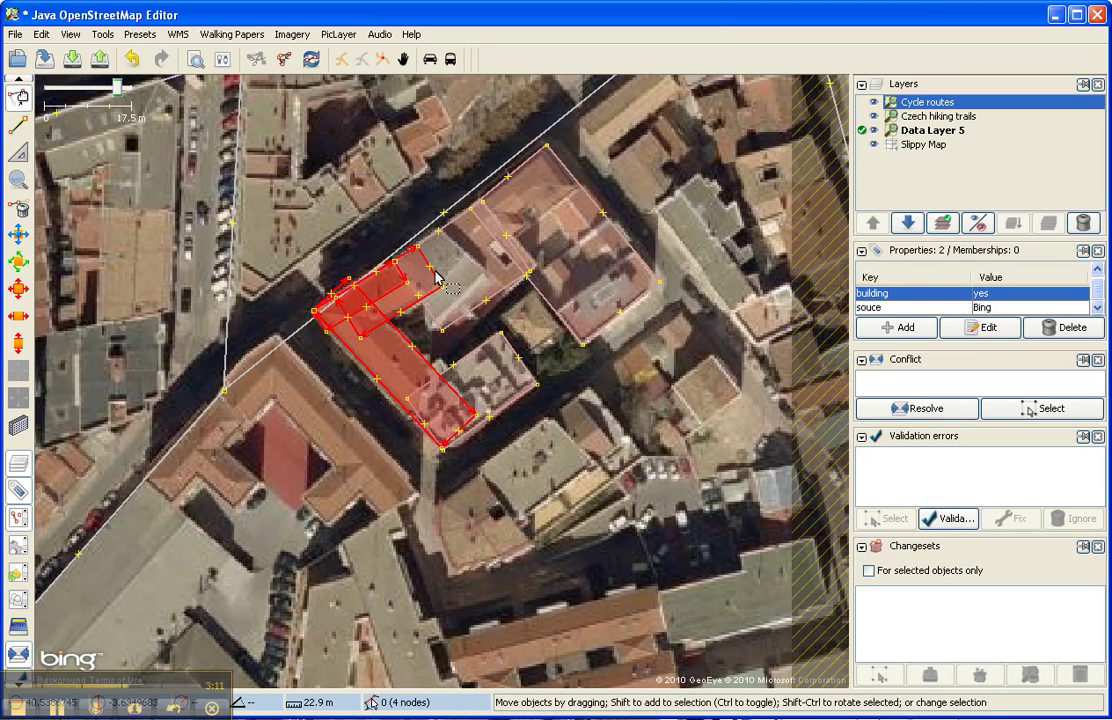
{"action": "left_click", "coordinate": [430, 235], "text": "shift"}
{"action": "left_click", "coordinate": [486, 203], "text": "shift"}
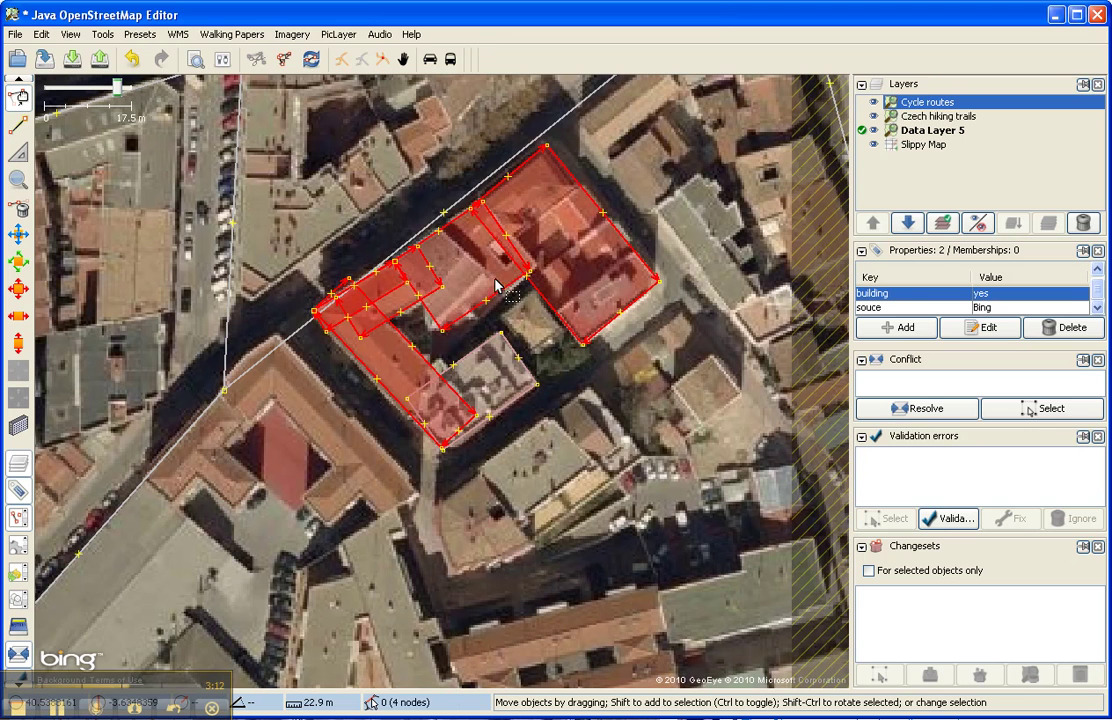
{"action": "left_click", "coordinate": [481, 353], "text": "shift"}
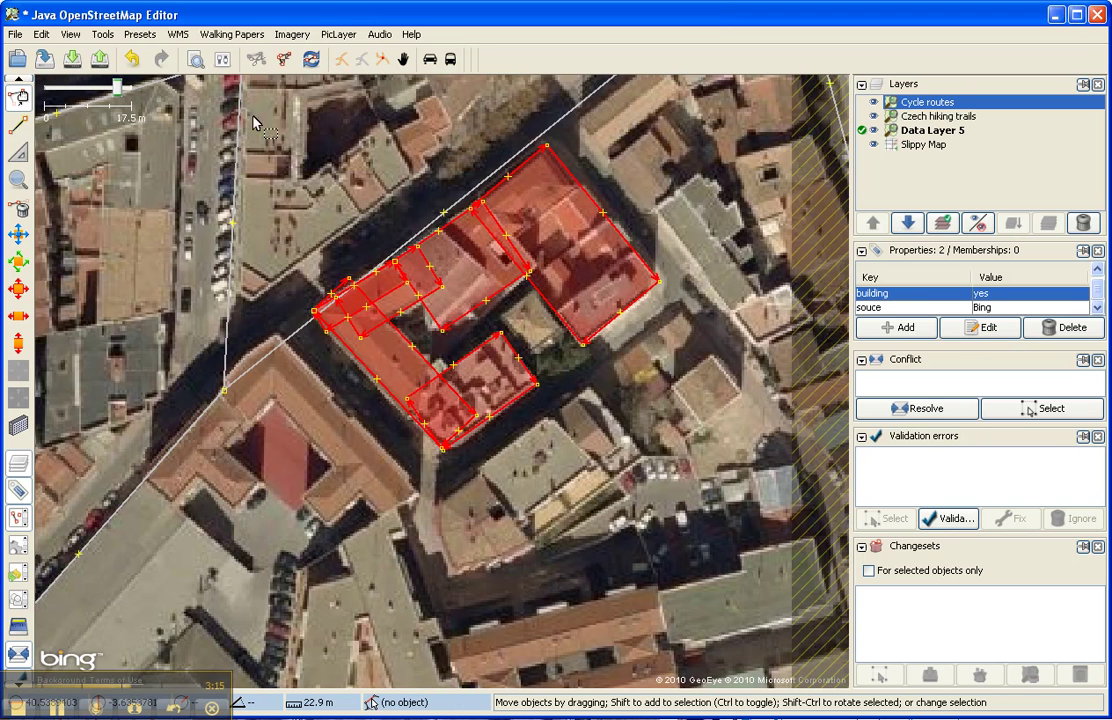
{"action": "left_click", "coordinate": [103, 34]}
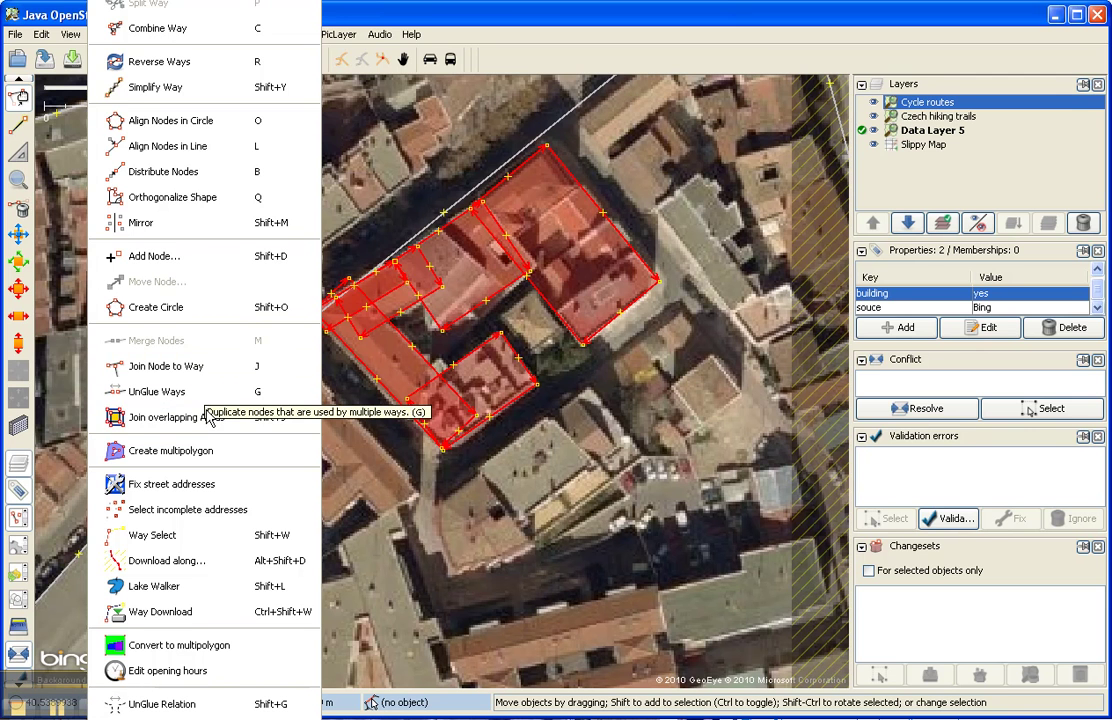
{"action": "left_click", "coordinate": [180, 418]}
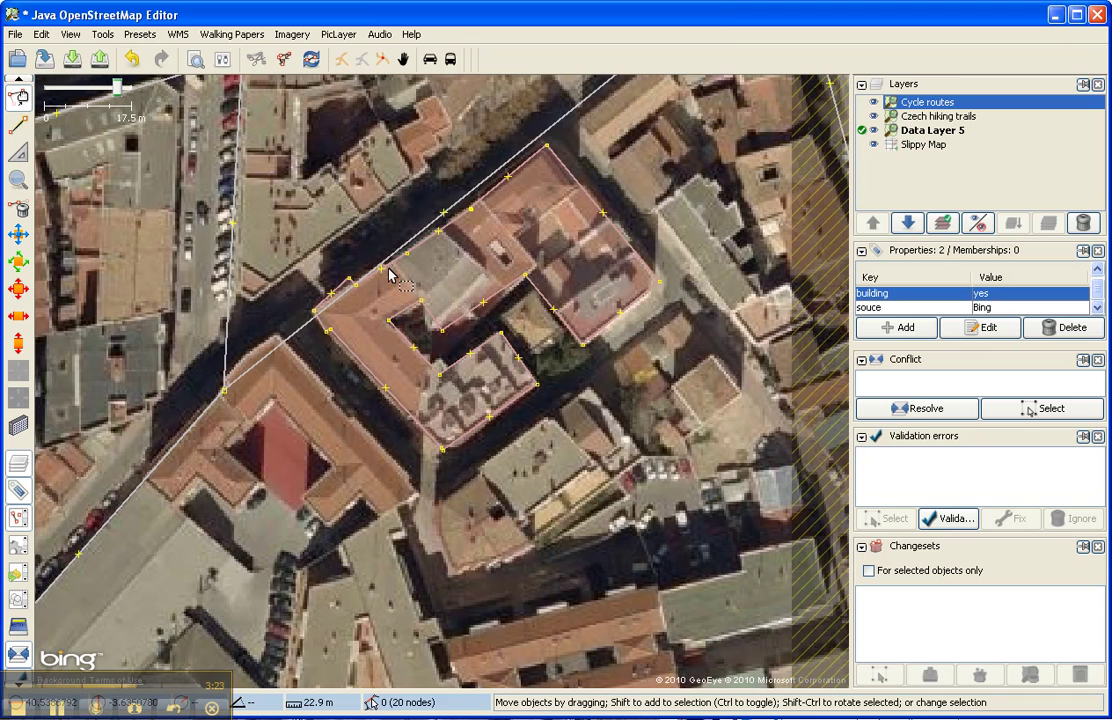
{"action": "left_click_drag", "start_coordinate": [300, 240], "coordinate": [370, 304]}
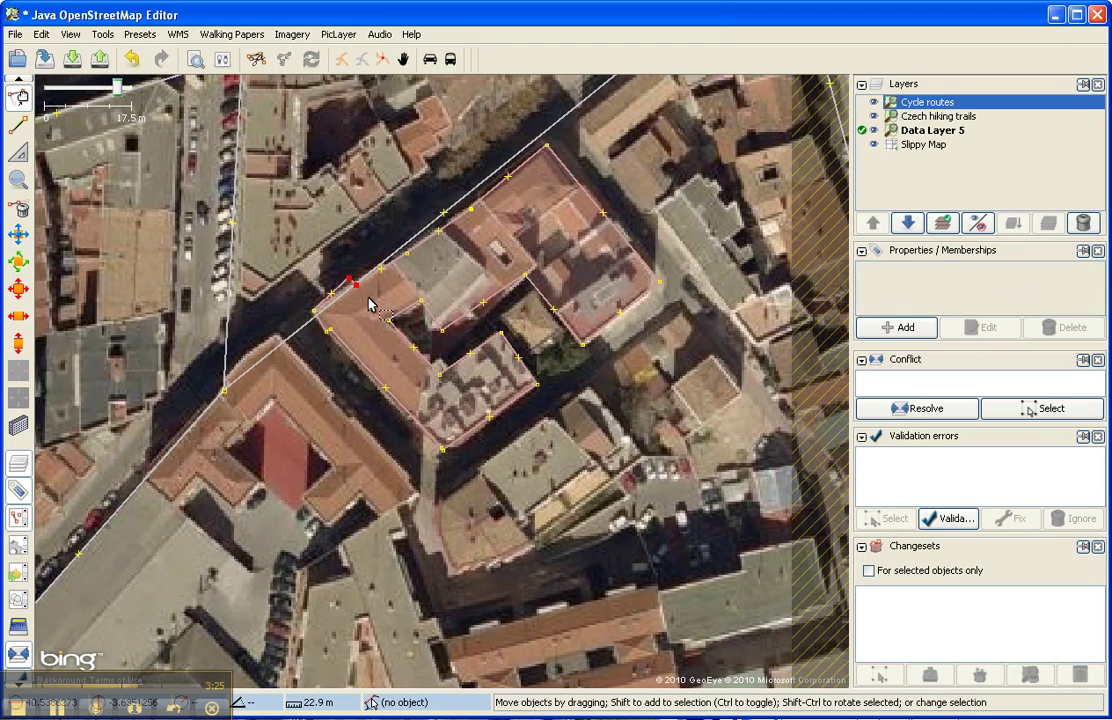
{"action": "left_click", "coordinate": [370, 304]}
{"action": "left_click_drag", "start_coordinate": [300, 325], "coordinate": [349, 365]}
{"action": "key", "text": "ctrl+z"}
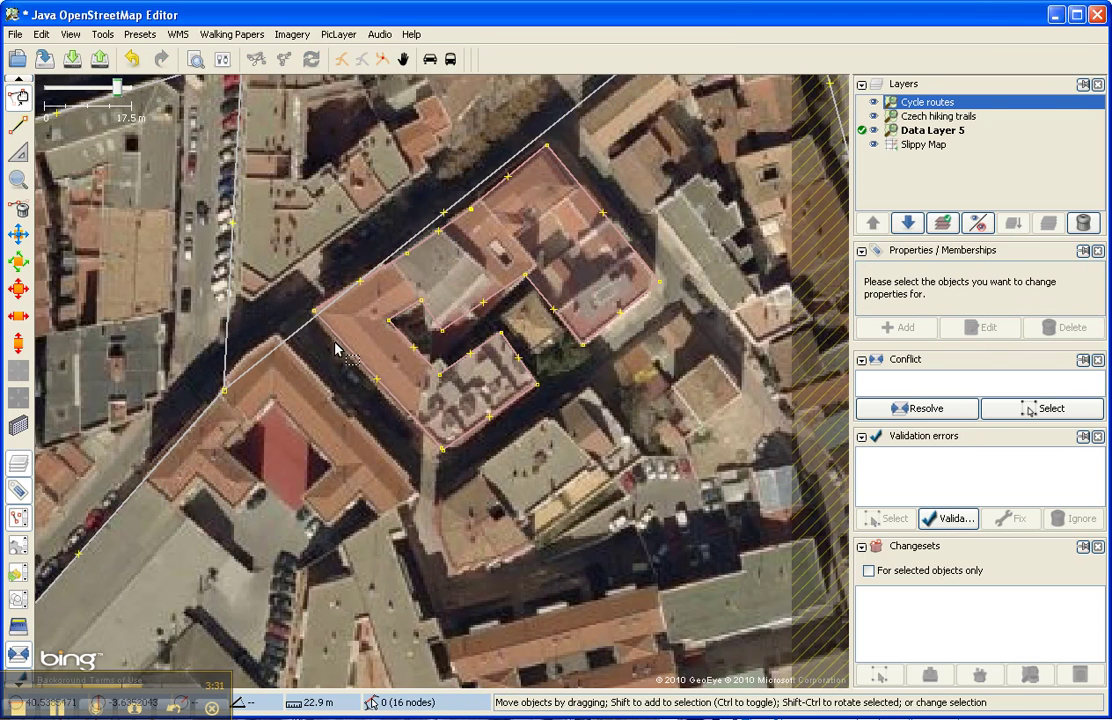
{"action": "left_click", "coordinate": [350, 357]}
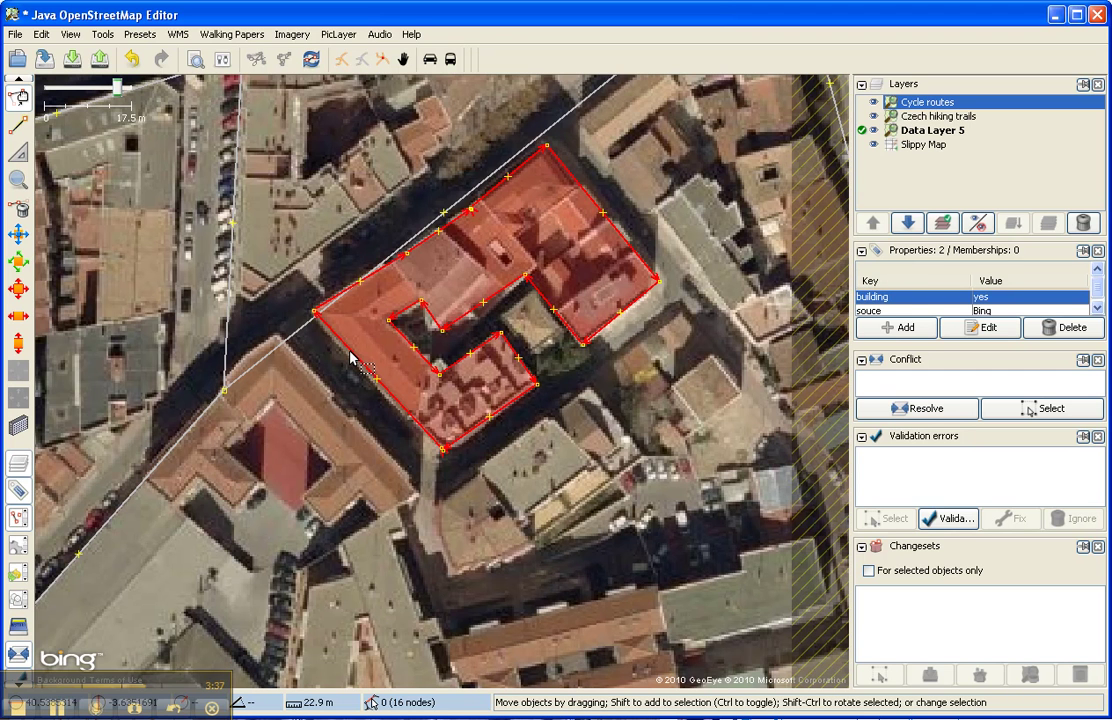
Pan south and draw a rectangular building over the long block's upper roof.
{"action": "left_click_drag", "start_coordinate": [547, 457], "coordinate": [473, 321]}
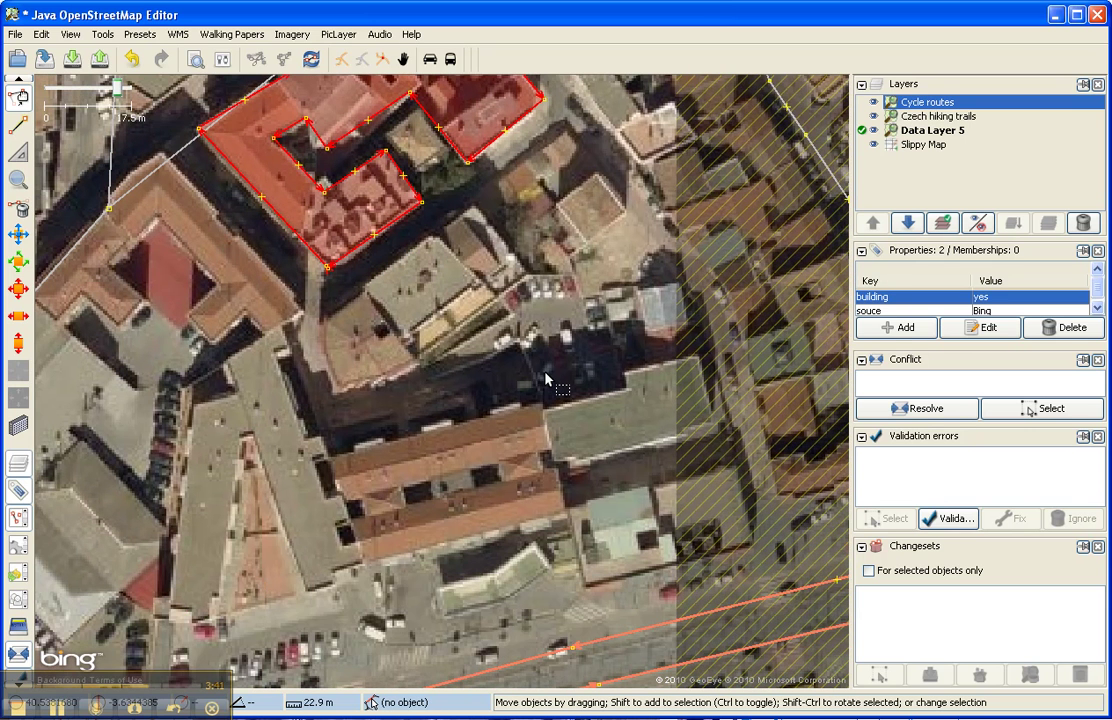
{"action": "key", "text": "b"}
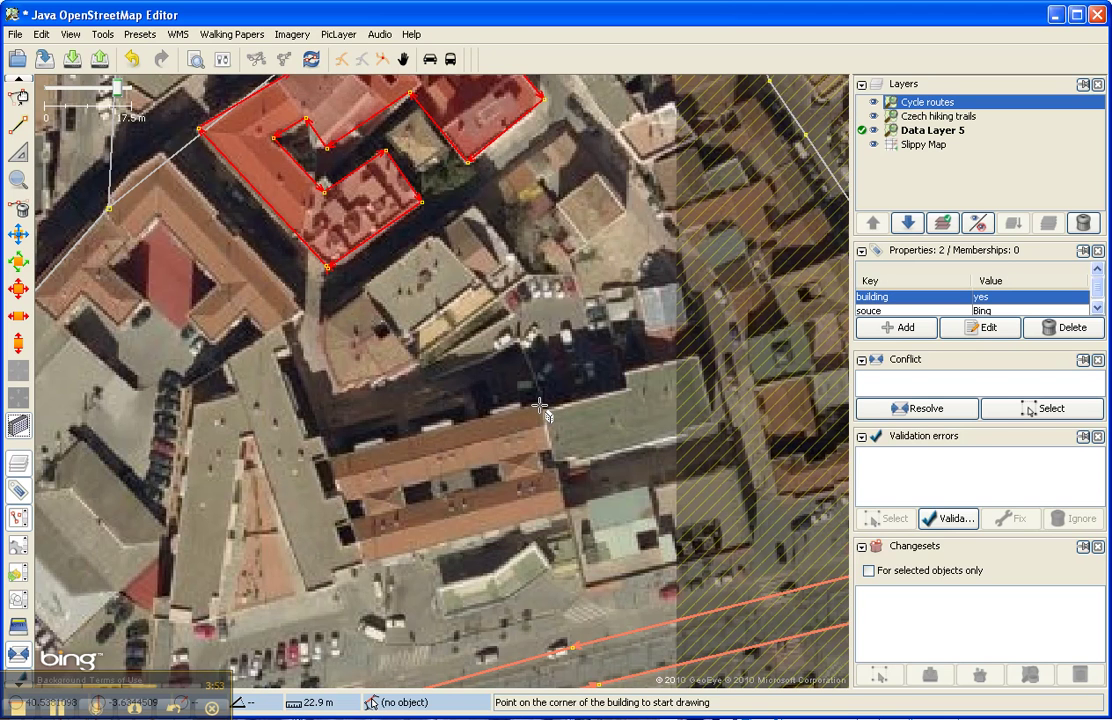
{"action": "left_click", "coordinate": [540, 405]}
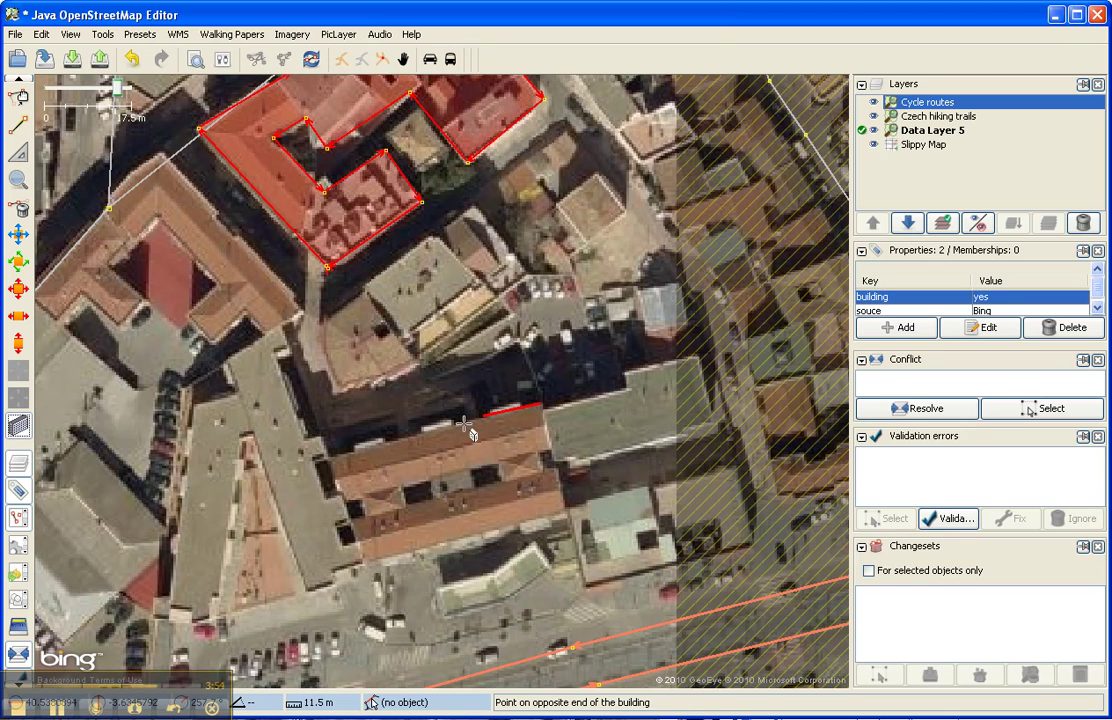
{"action": "left_click", "coordinate": [333, 463]}
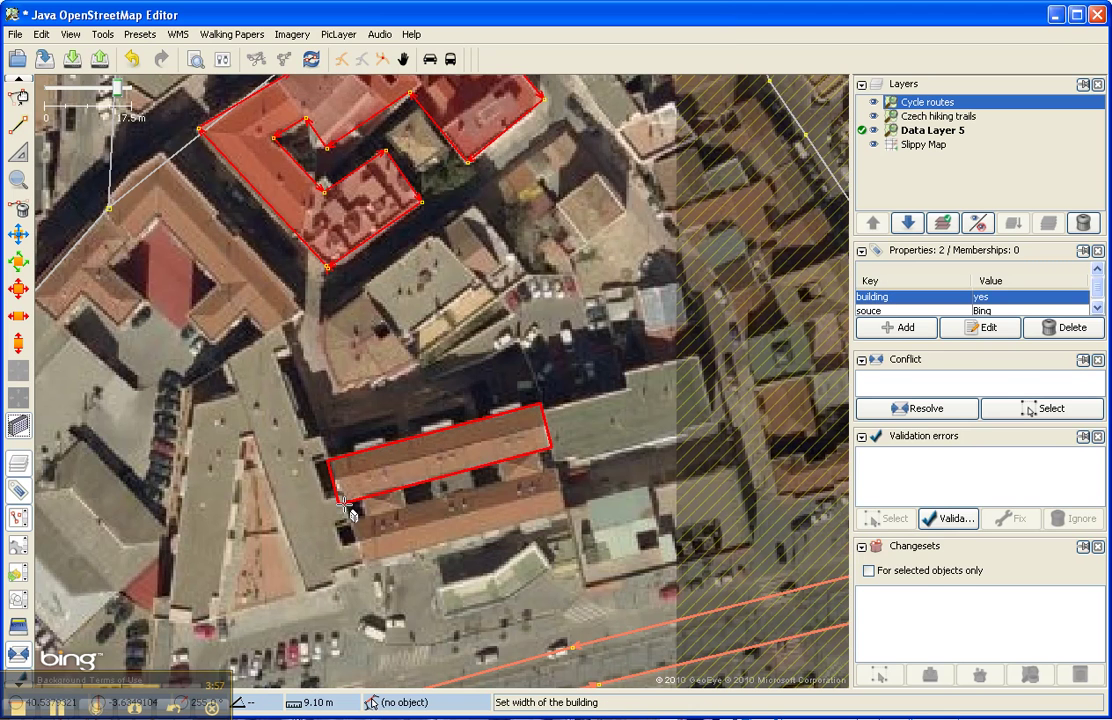
{"action": "left_click", "coordinate": [344, 507]}
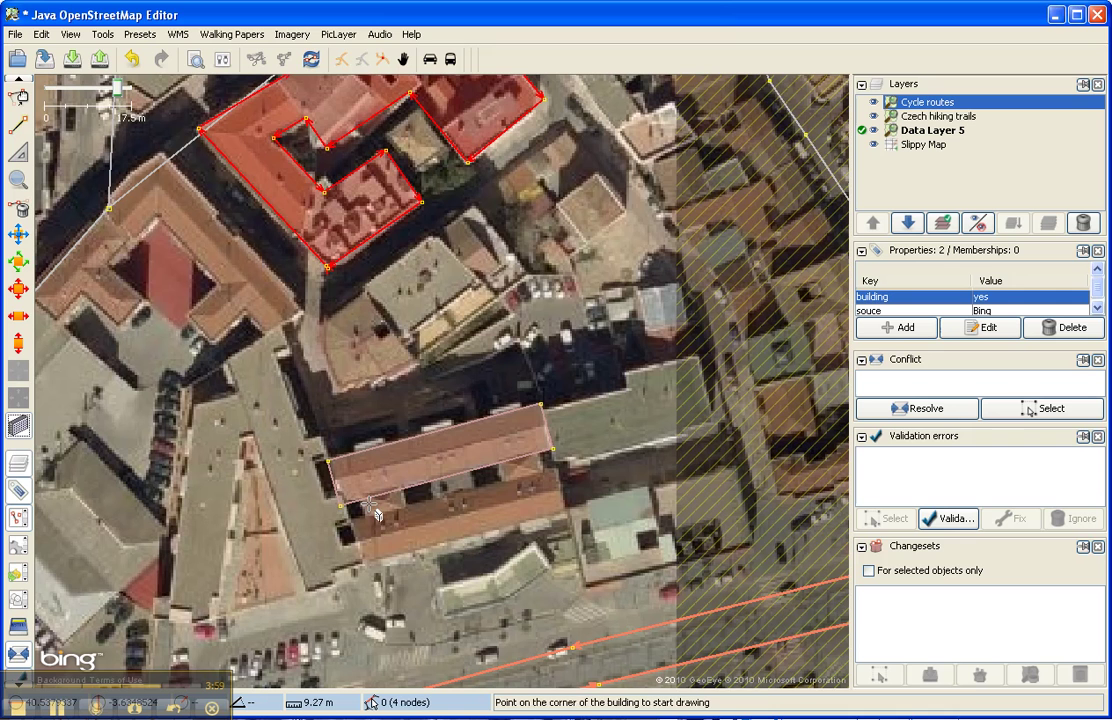
Duplicate the new building and drag the copy onto the block's lower row.
{"action": "key", "text": "s"}
{"action": "left_click", "coordinate": [379, 501]}
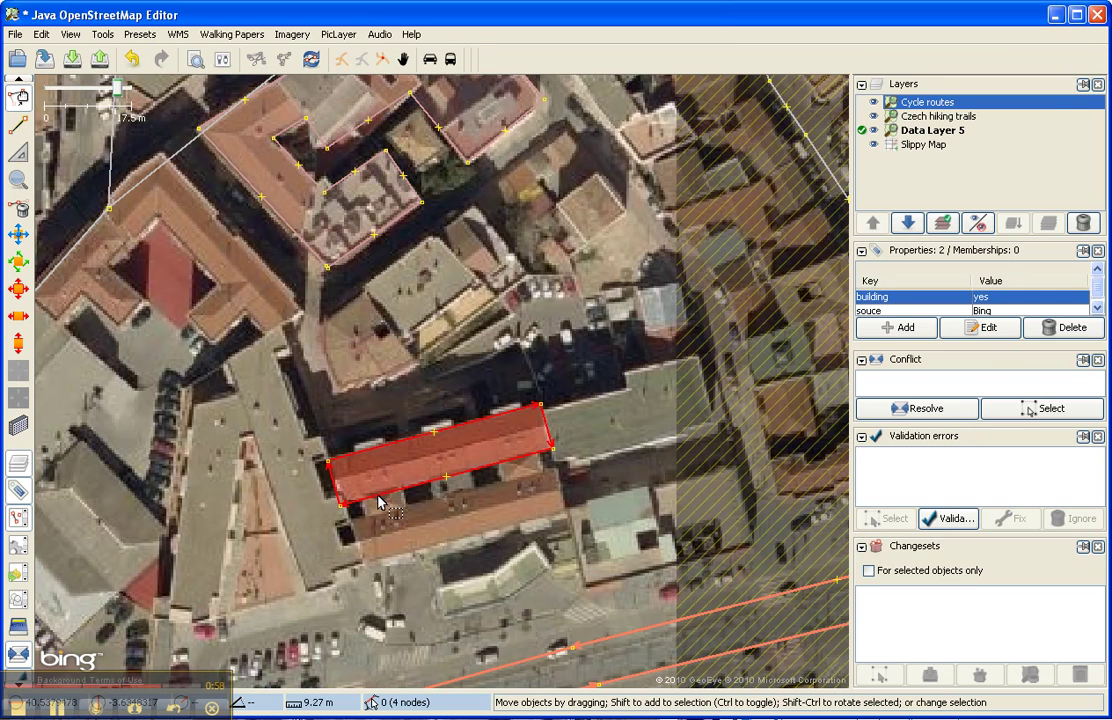
{"action": "key", "text": "shift+d"}
{"action": "key", "text": "Escape"}
{"action": "key", "text": "ctrl+d"}
{"action": "left_click_drag", "start_coordinate": [485, 552], "coordinate": [411, 510]}
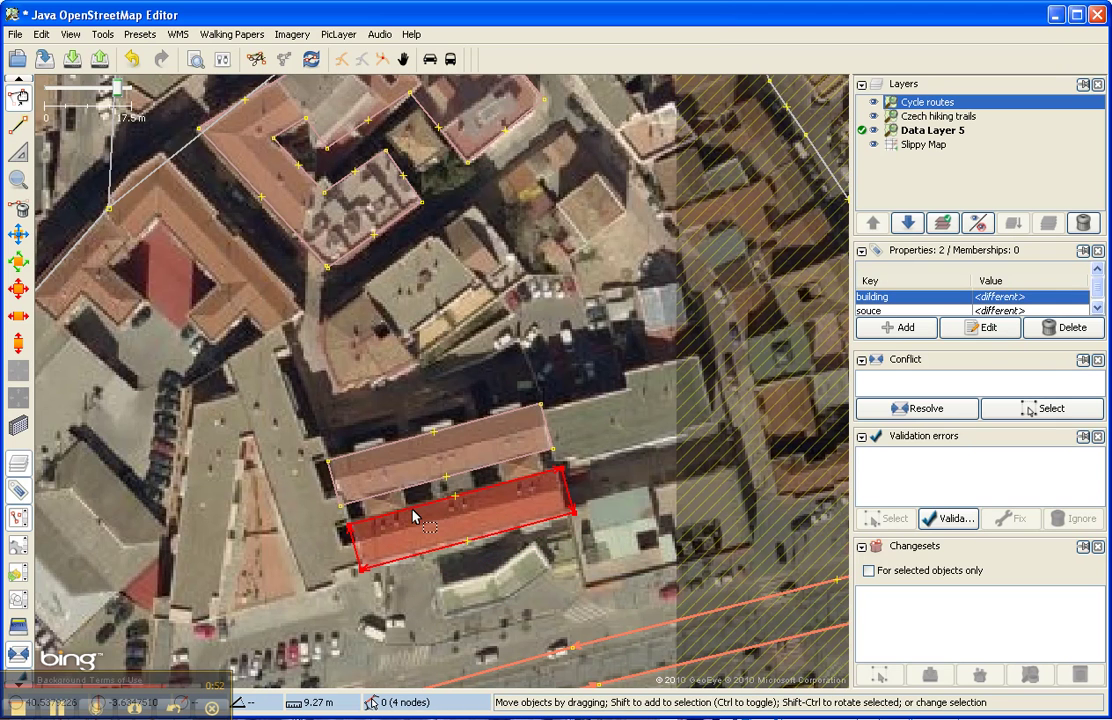
{"action": "key", "text": "b"}
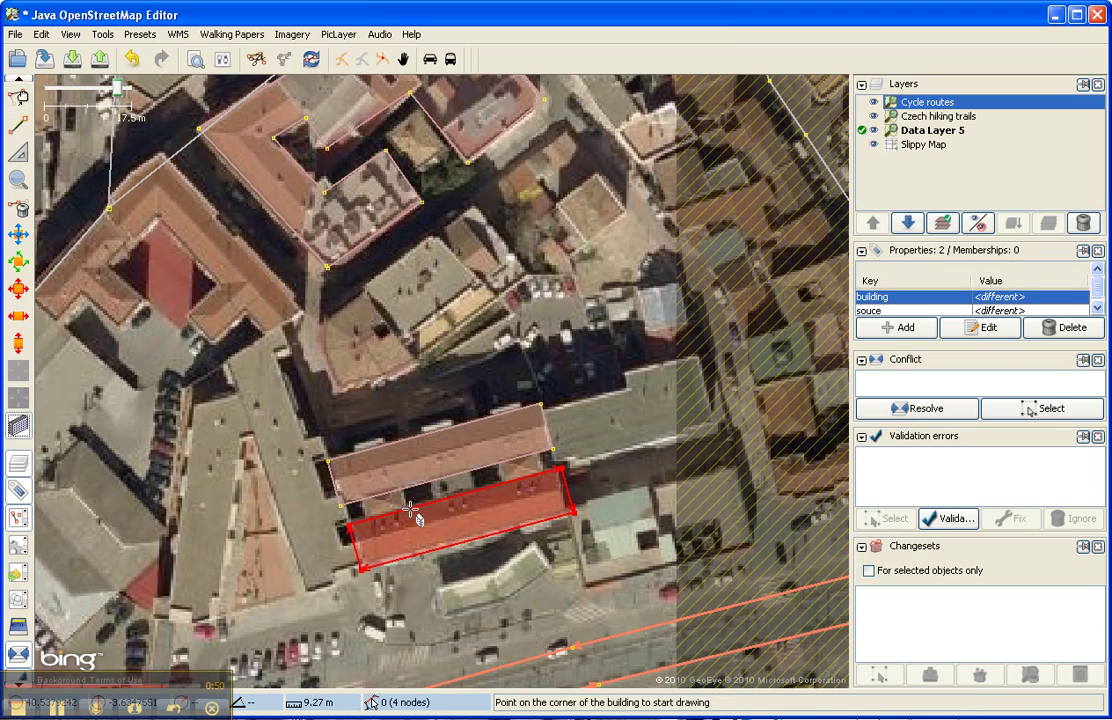
Draw a narrow crosswise rectangle across both rows, slide it along the block, then select both row buildings.
{"action": "left_click", "coordinate": [357, 446]}
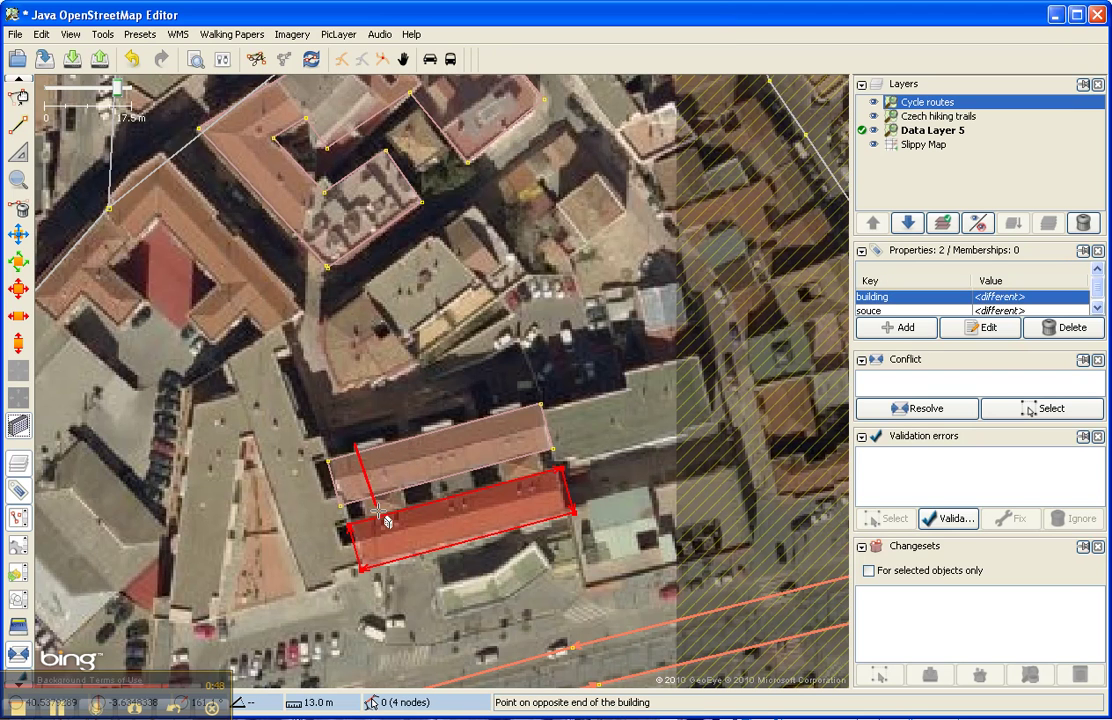
{"action": "left_click", "coordinate": [384, 572]}
{"action": "left_click", "coordinate": [417, 563]}
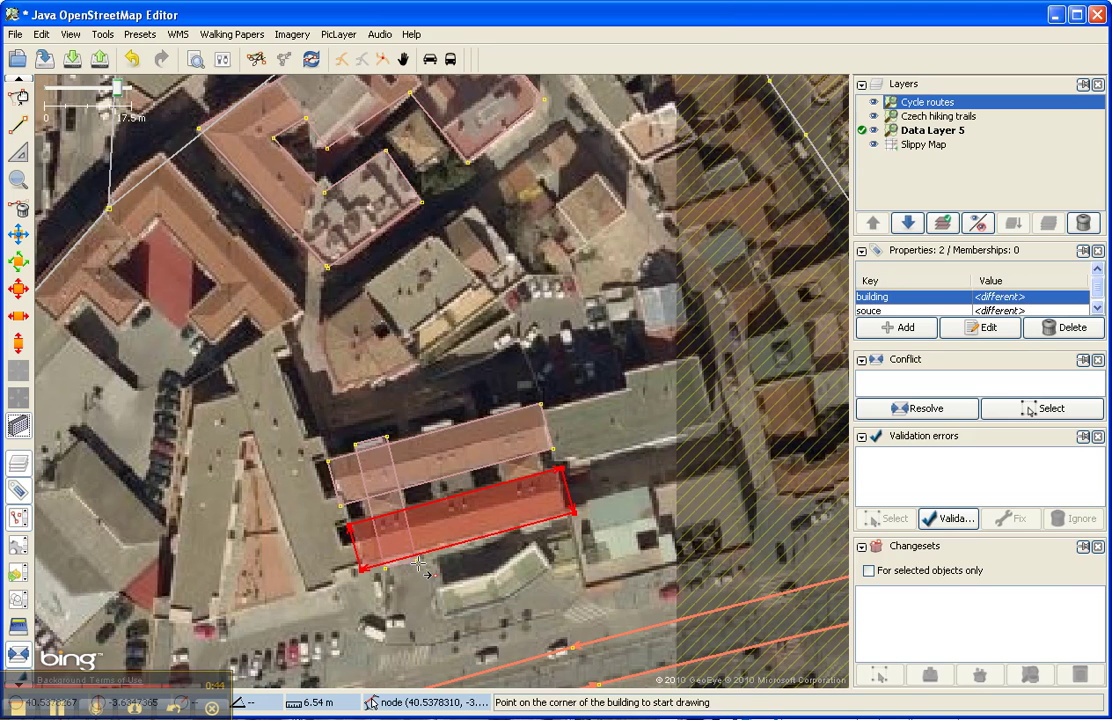
{"action": "key", "text": "s"}
{"action": "left_click", "coordinate": [374, 442]}
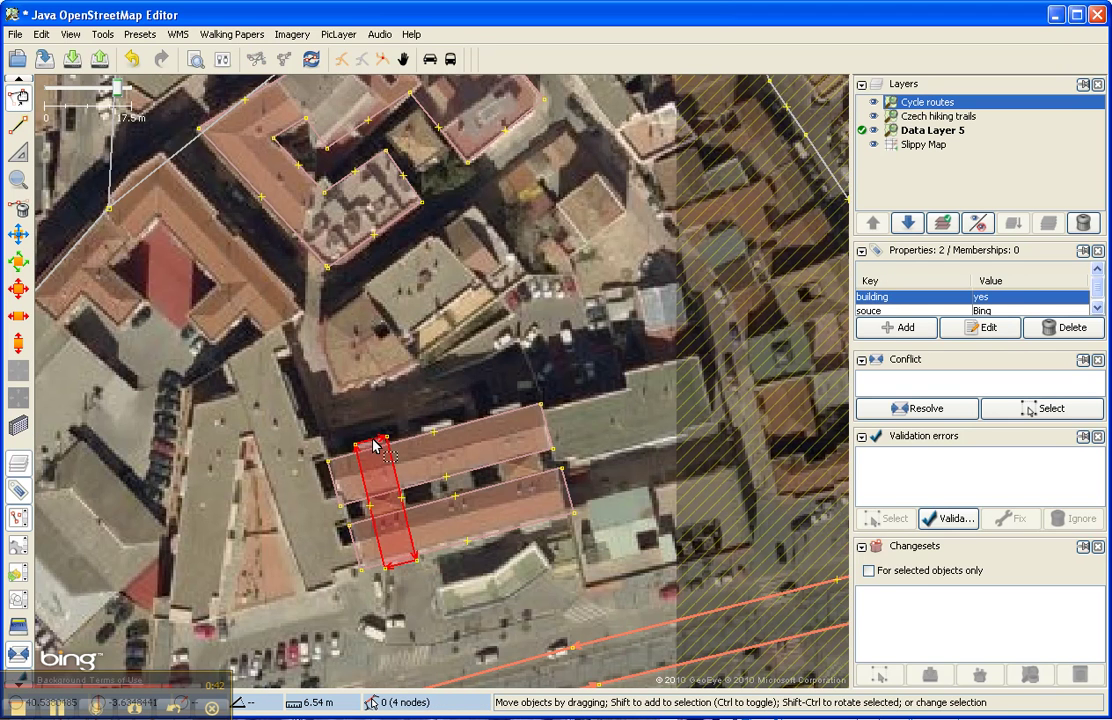
{"action": "left_click_drag", "start_coordinate": [374, 442], "coordinate": [497, 409]}
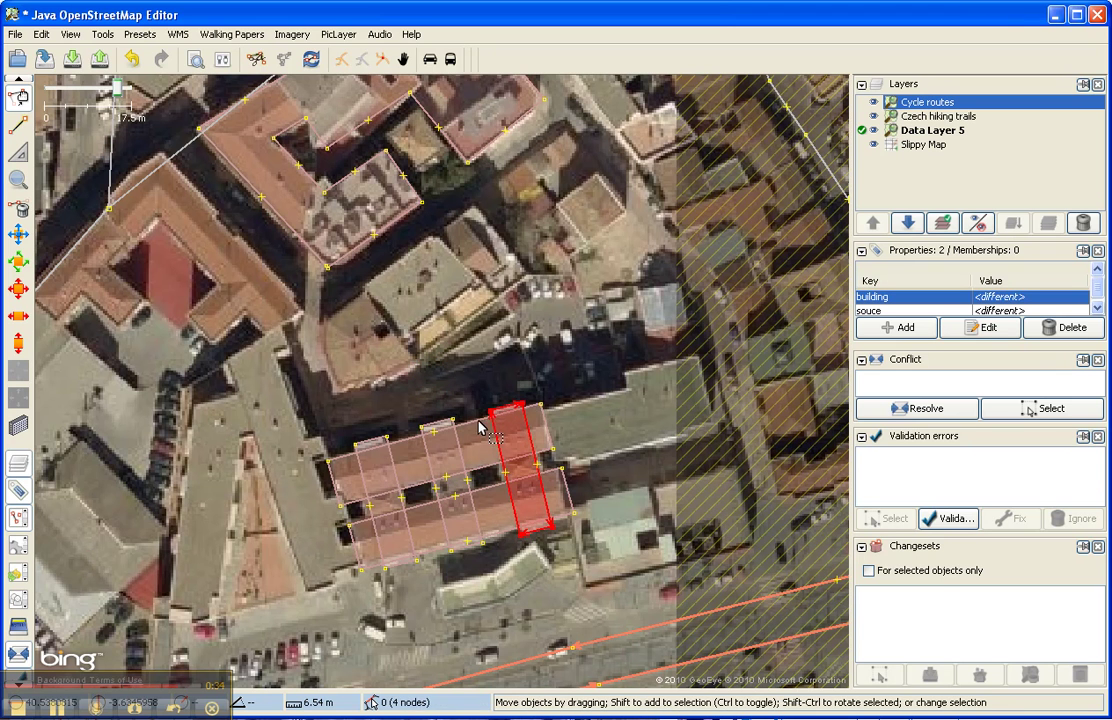
{"action": "left_click", "coordinate": [455, 452], "text": "shift"}
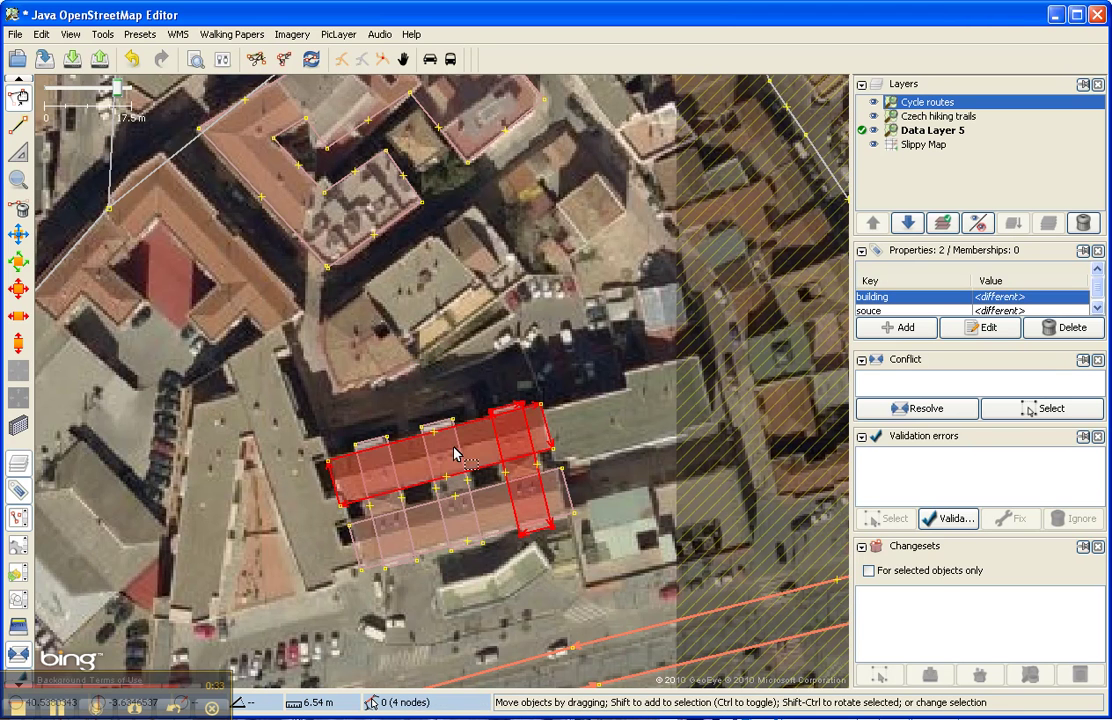
{"action": "left_click", "coordinate": [422, 515], "text": "shift"}
Join the overlapping rectangles with Join overlapping Areas, then check the outer outline and a courtyard's inner role.
{"action": "left_click", "coordinate": [96, 35]}
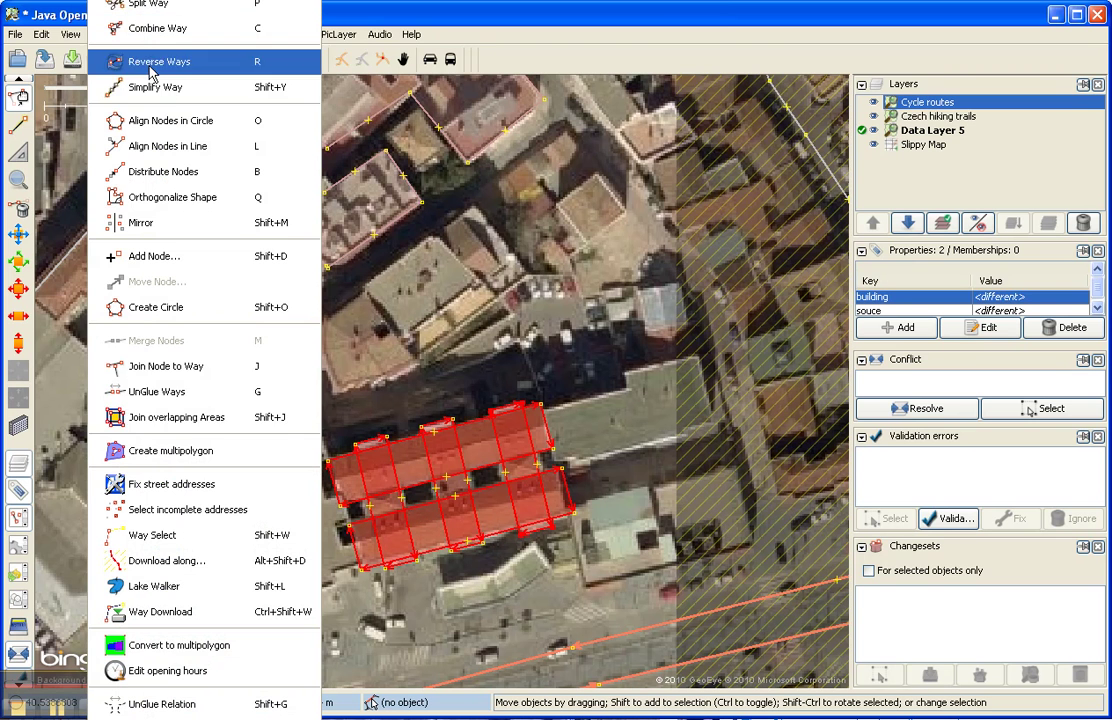
{"action": "left_click", "coordinate": [269, 418]}
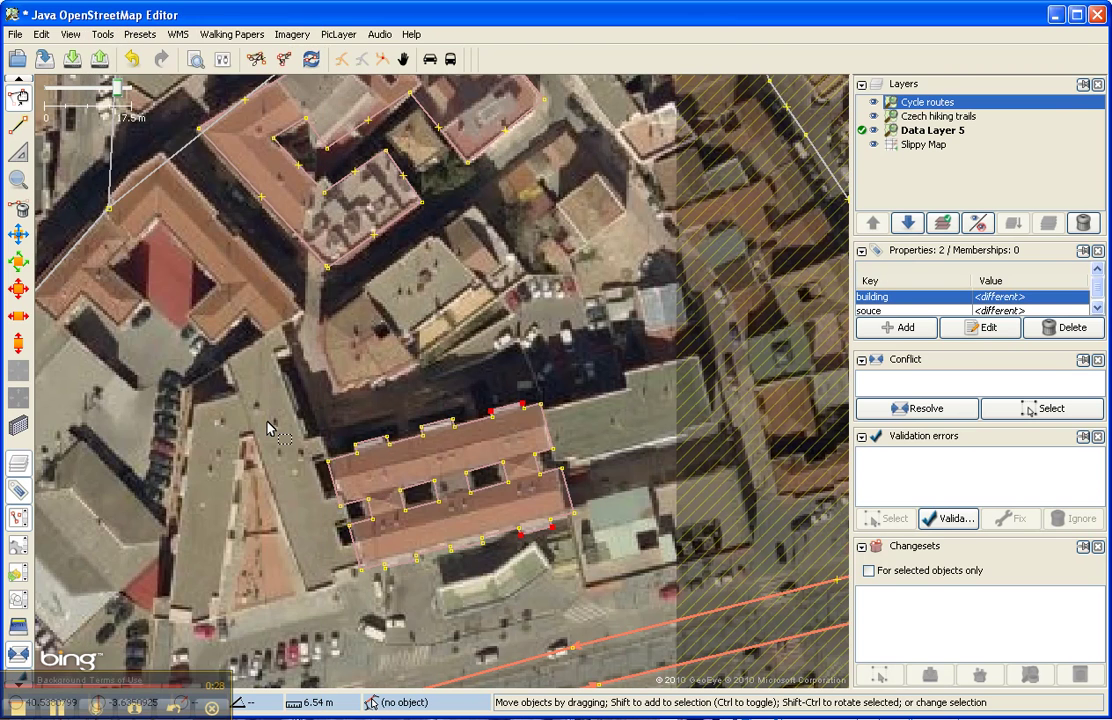
{"action": "left_click", "coordinate": [417, 446]}
{"action": "left_click", "coordinate": [471, 488]}
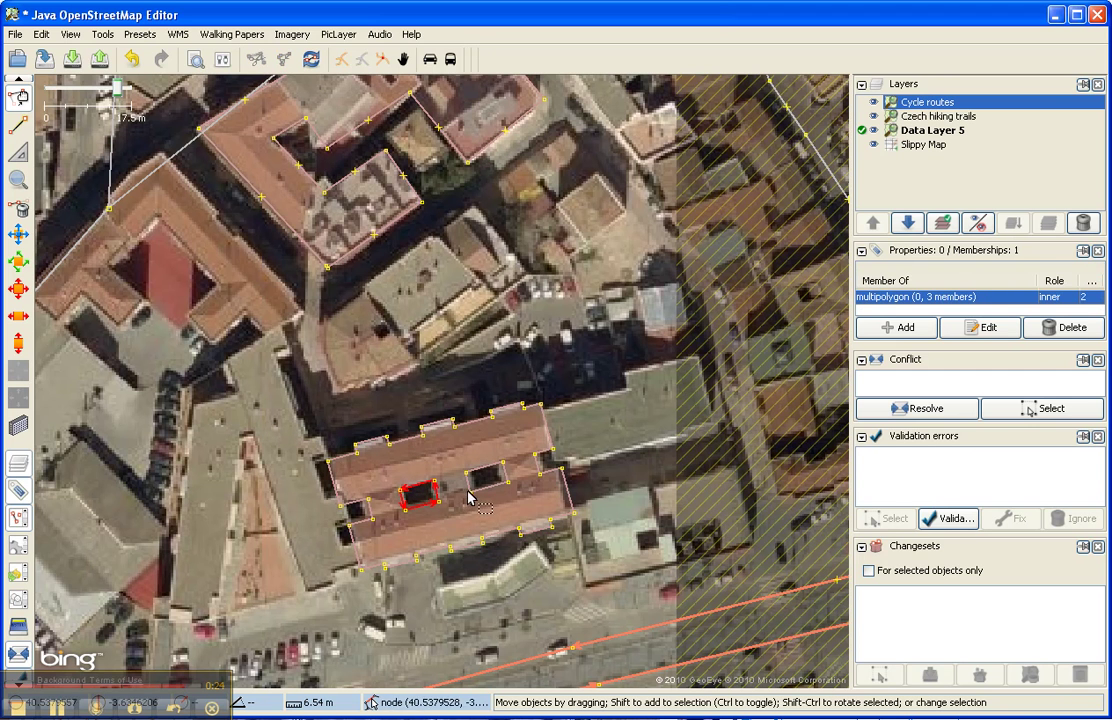
{"action": "left_click", "coordinate": [481, 425]}
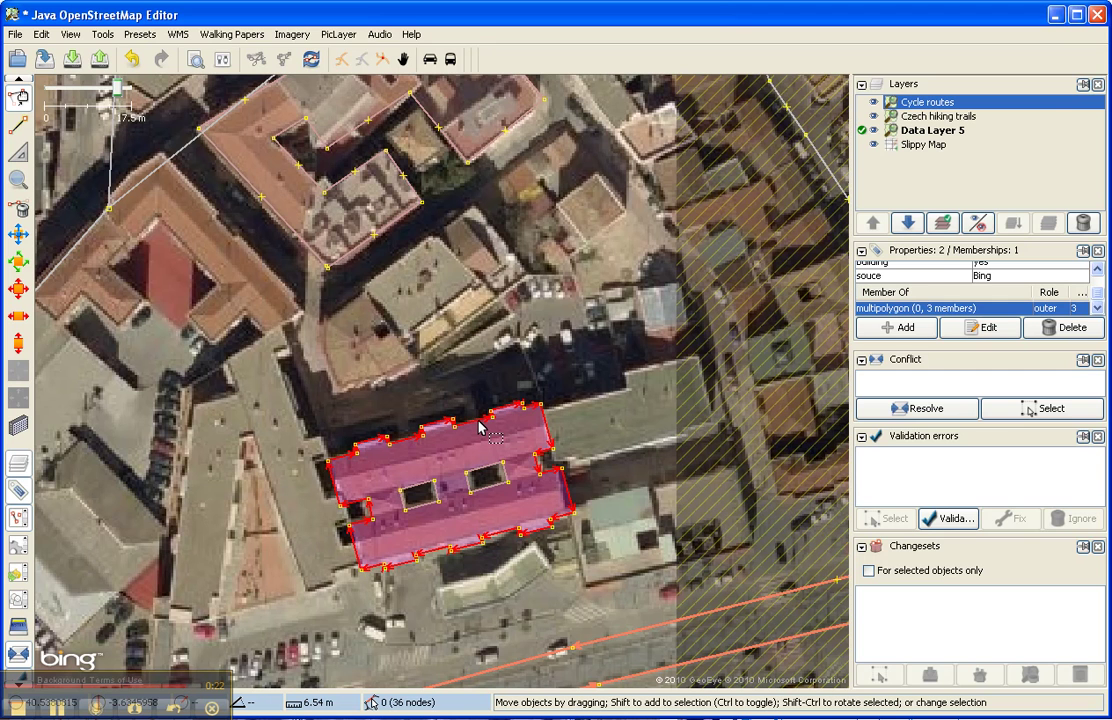